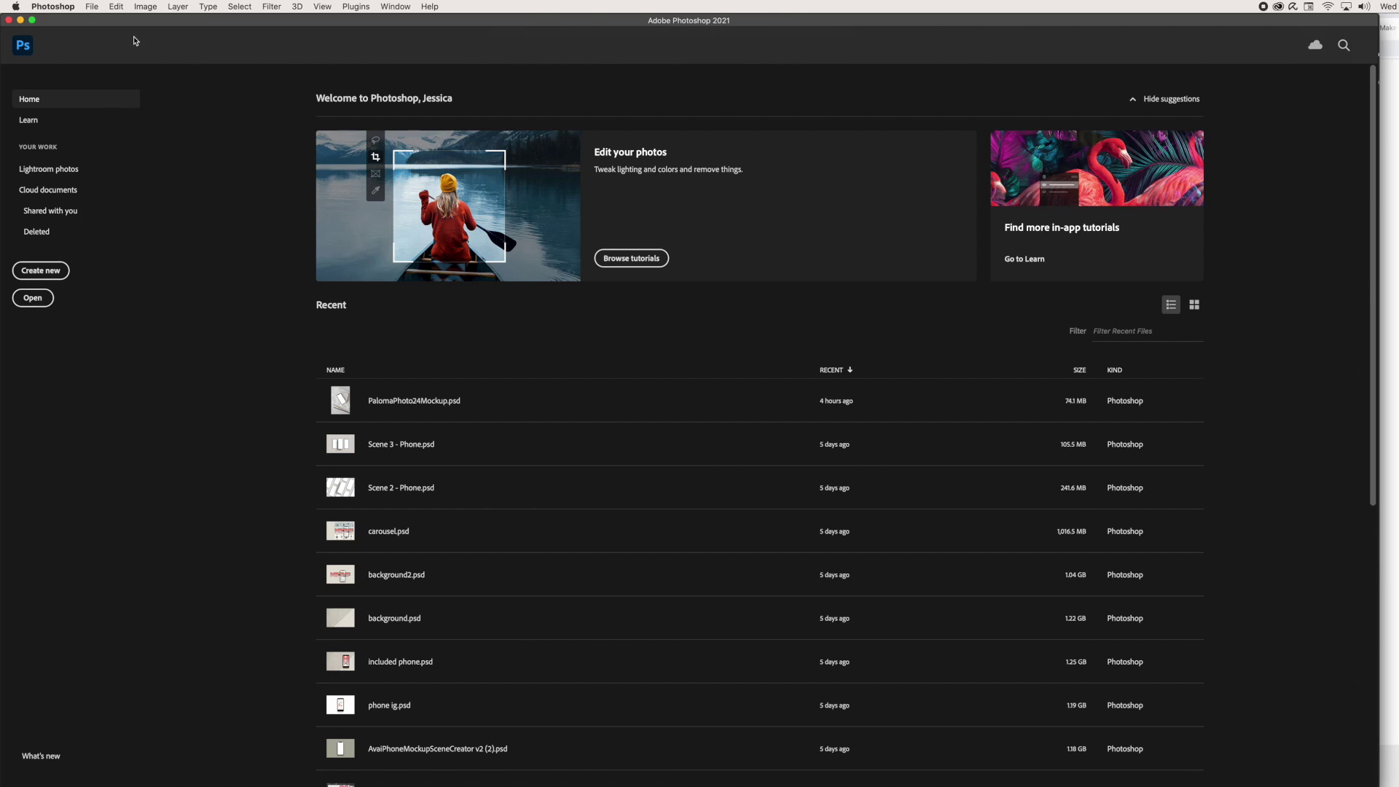
Use Load Files into Stack to bring all 13 flower JPGs in as layers of Untitled-1.
left_click(94, 6)
mouse_move(121, 293)
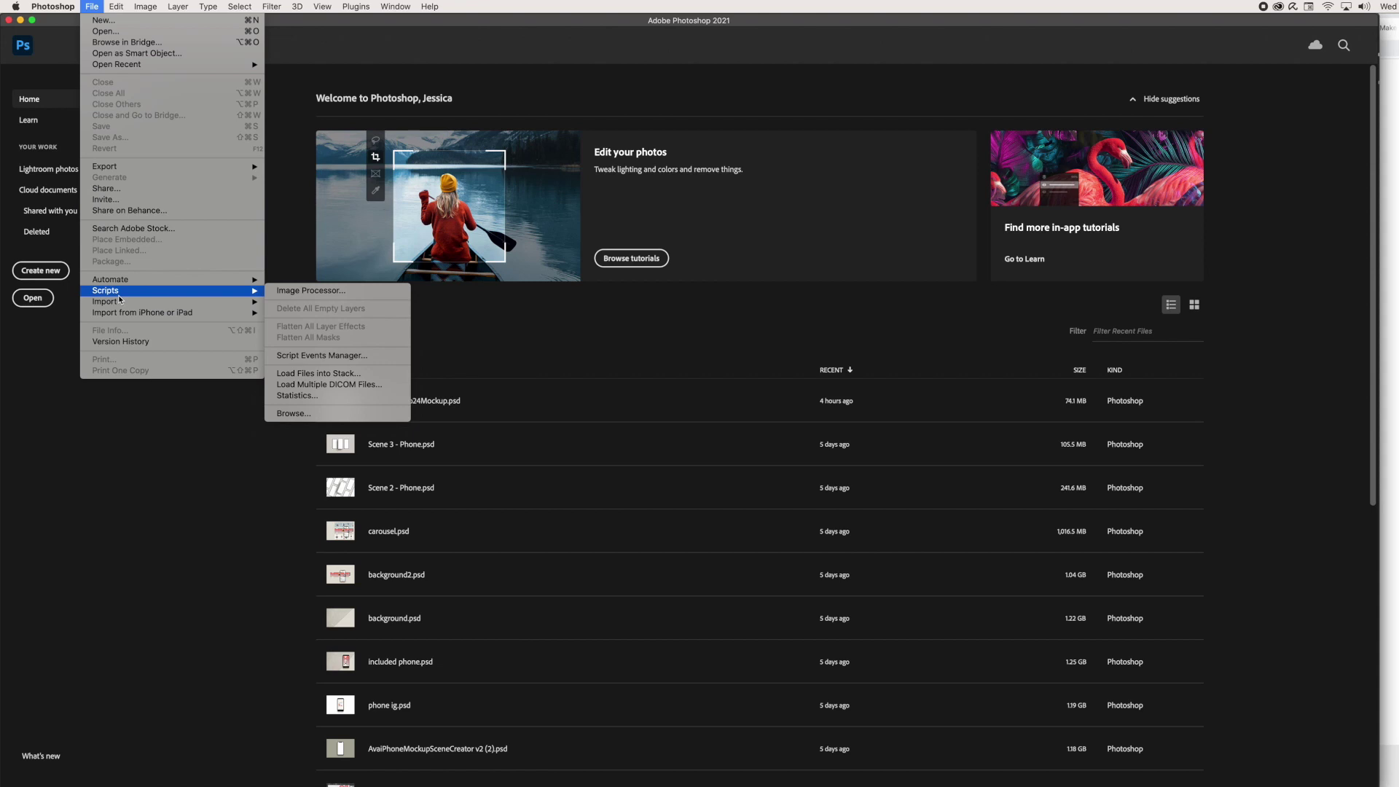
left_click(321, 374)
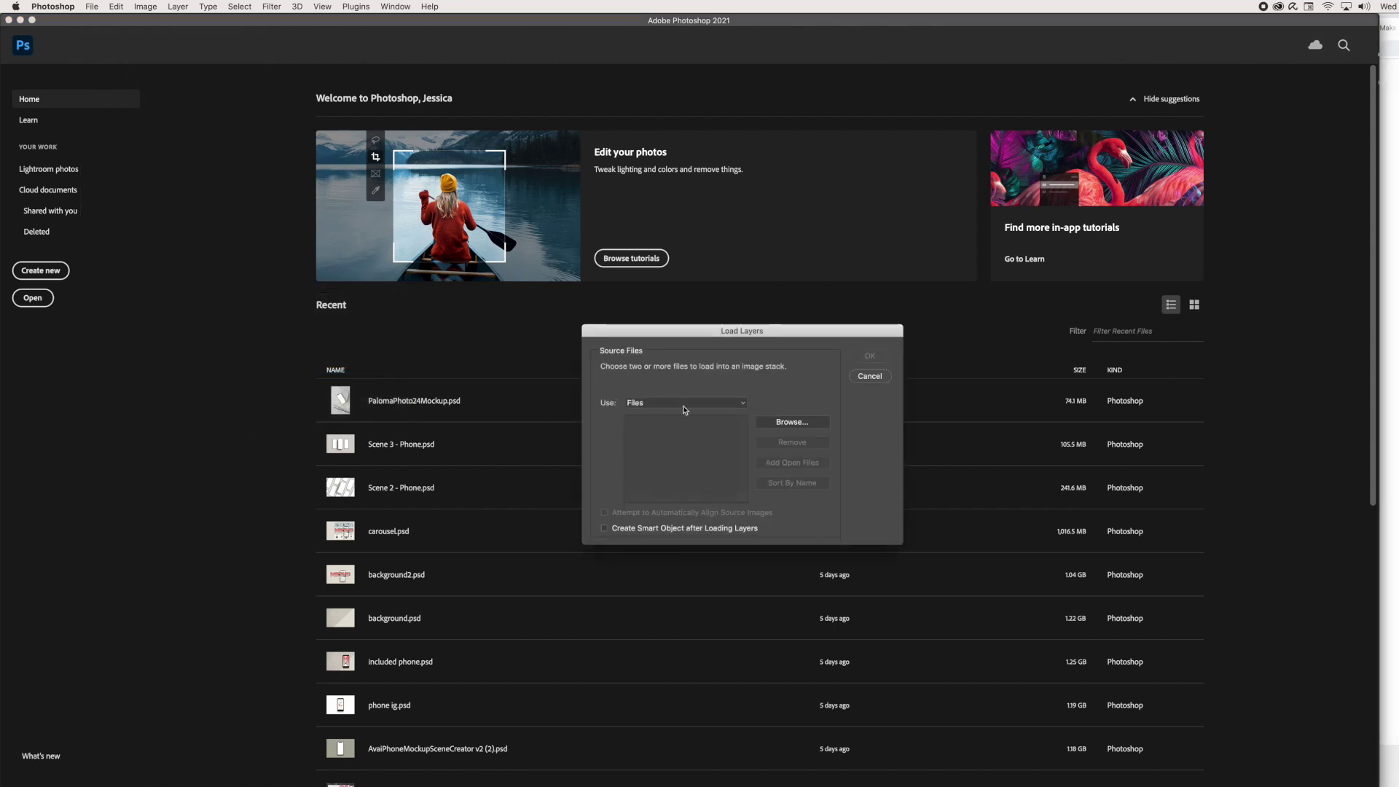
left_click(773, 424)
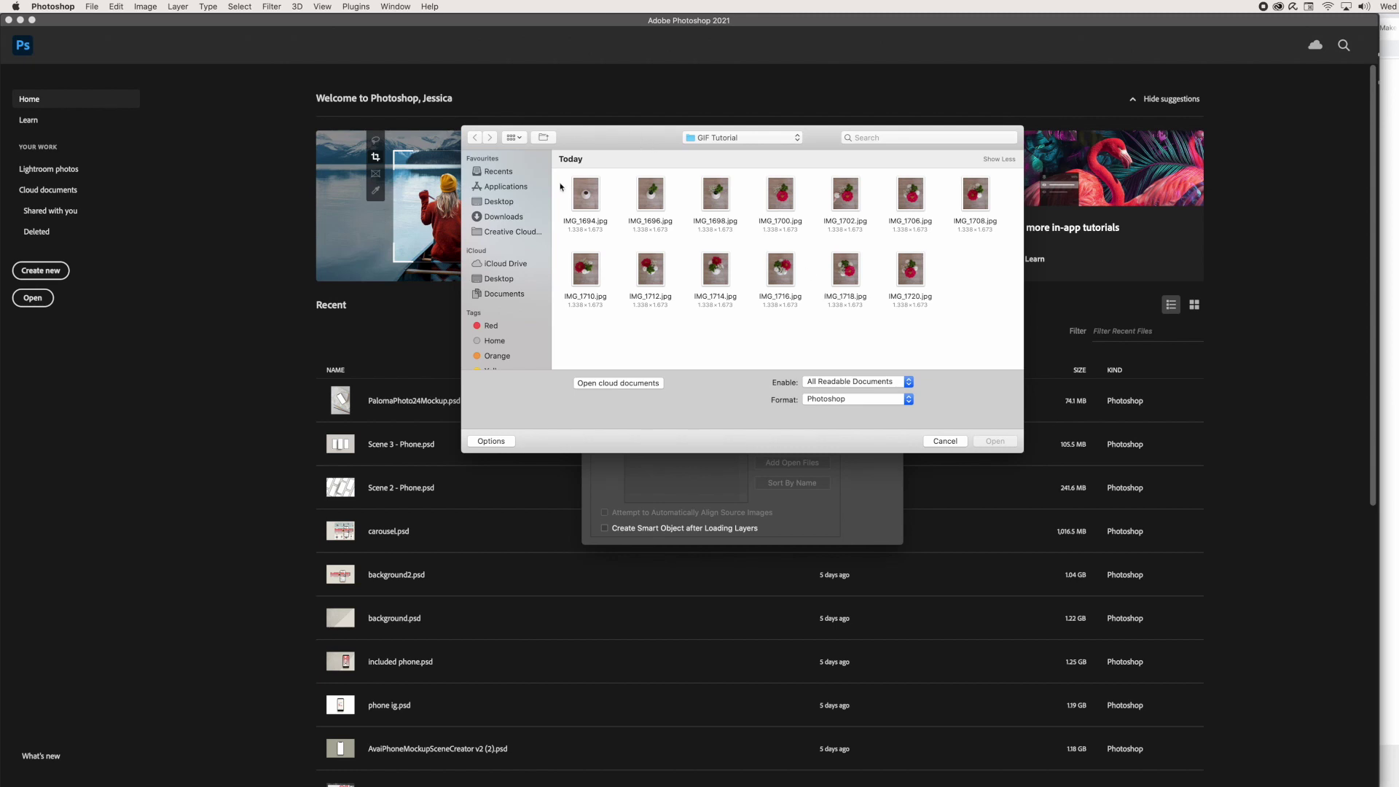
left_click_drag(560, 188, 1003, 321)
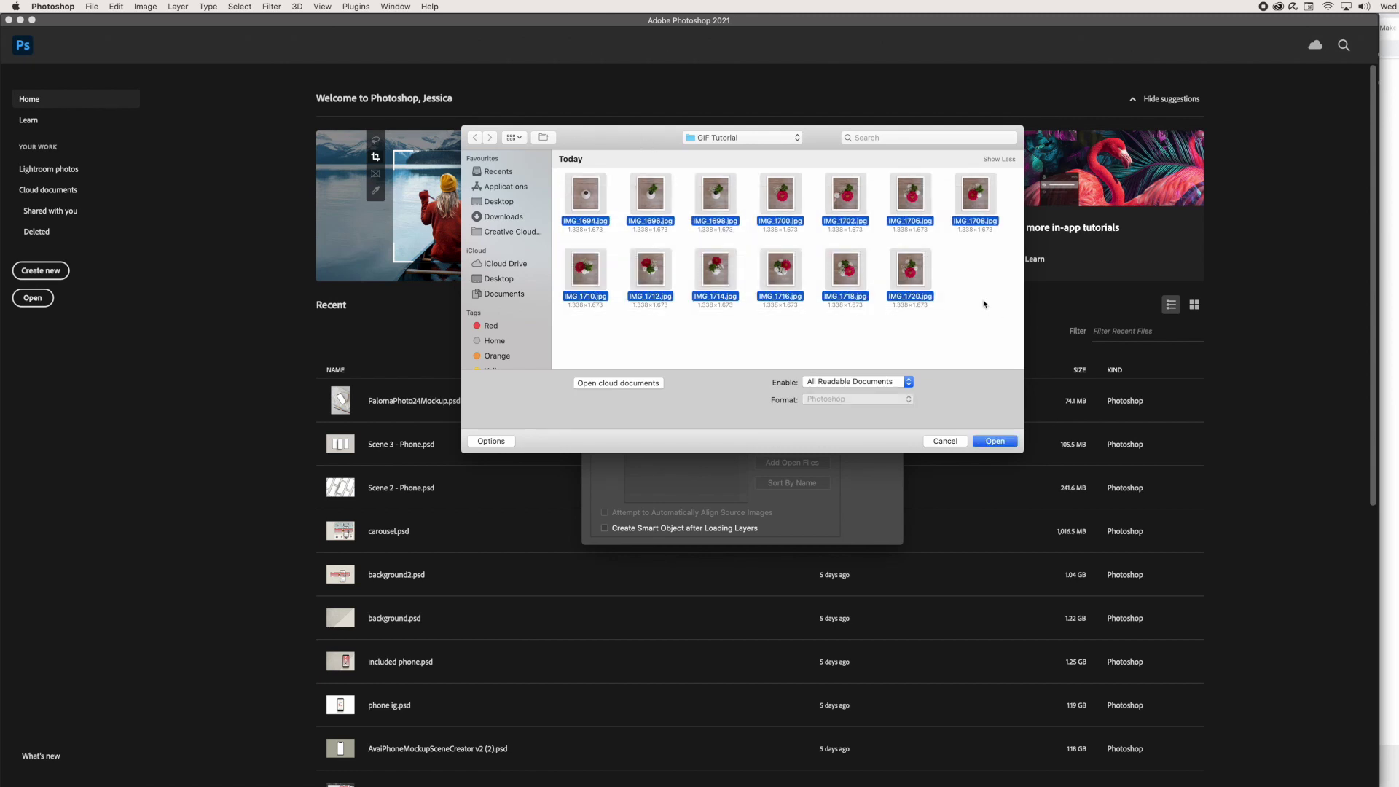
left_click(995, 442)
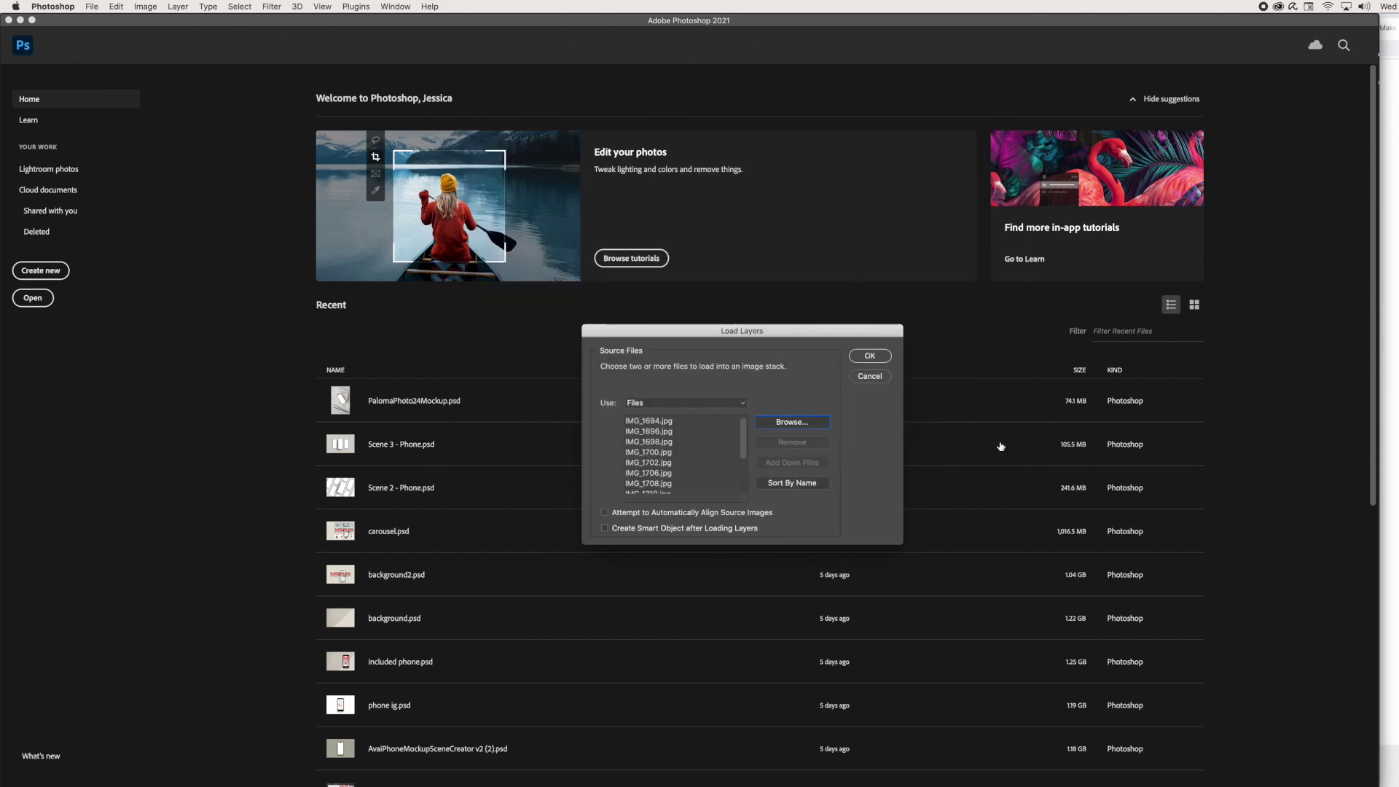
left_click(871, 356)
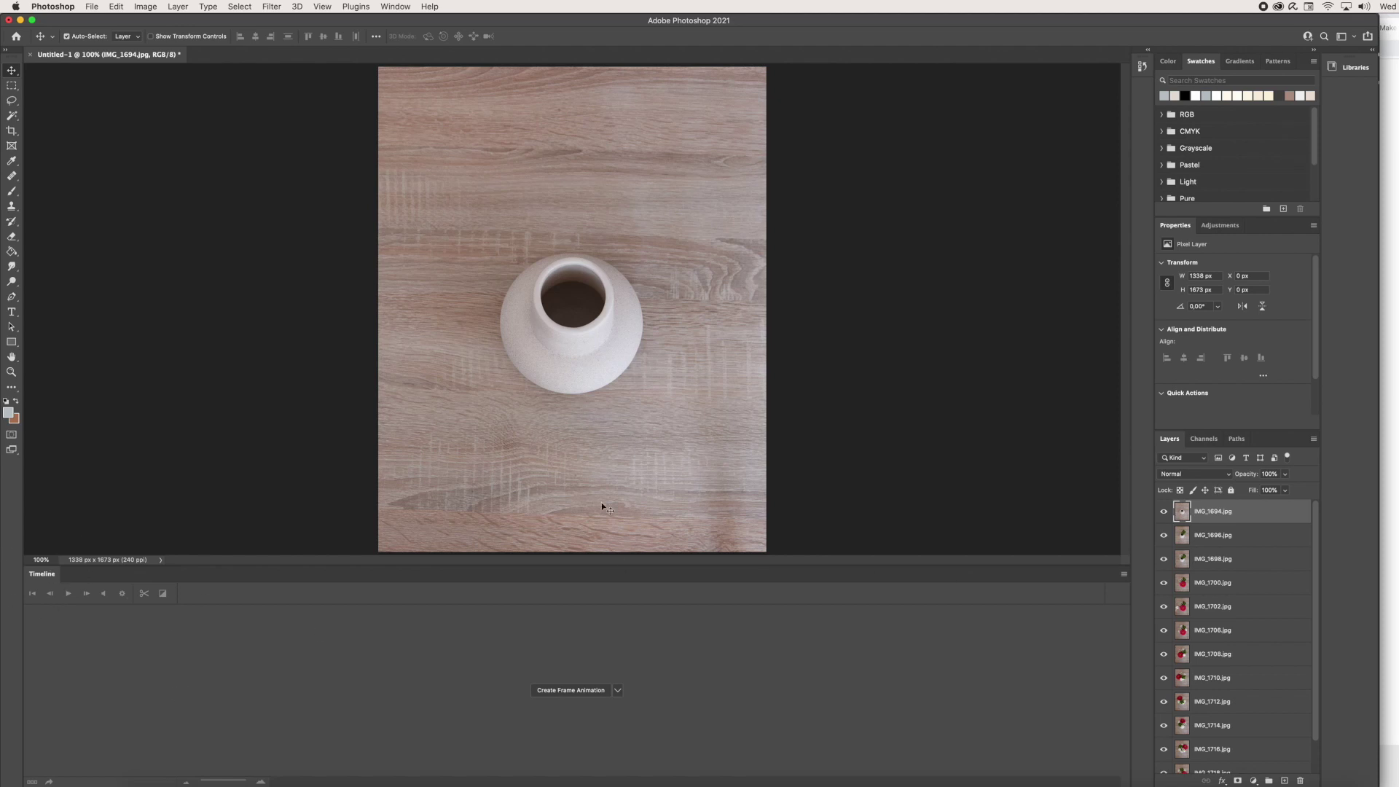
Create a frame animation in the Timeline whose single frame shows the vase photo.
left_click(398, 7)
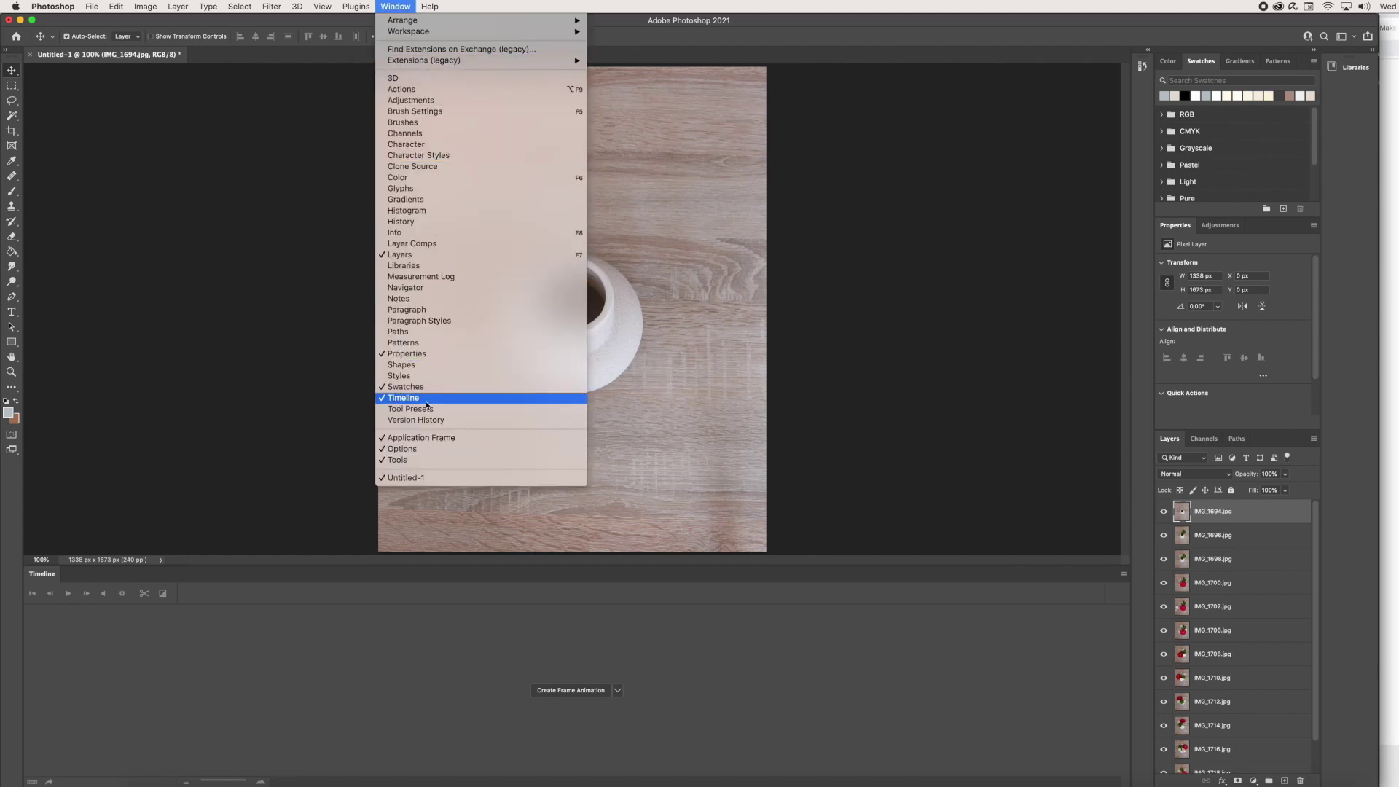
left_click(434, 638)
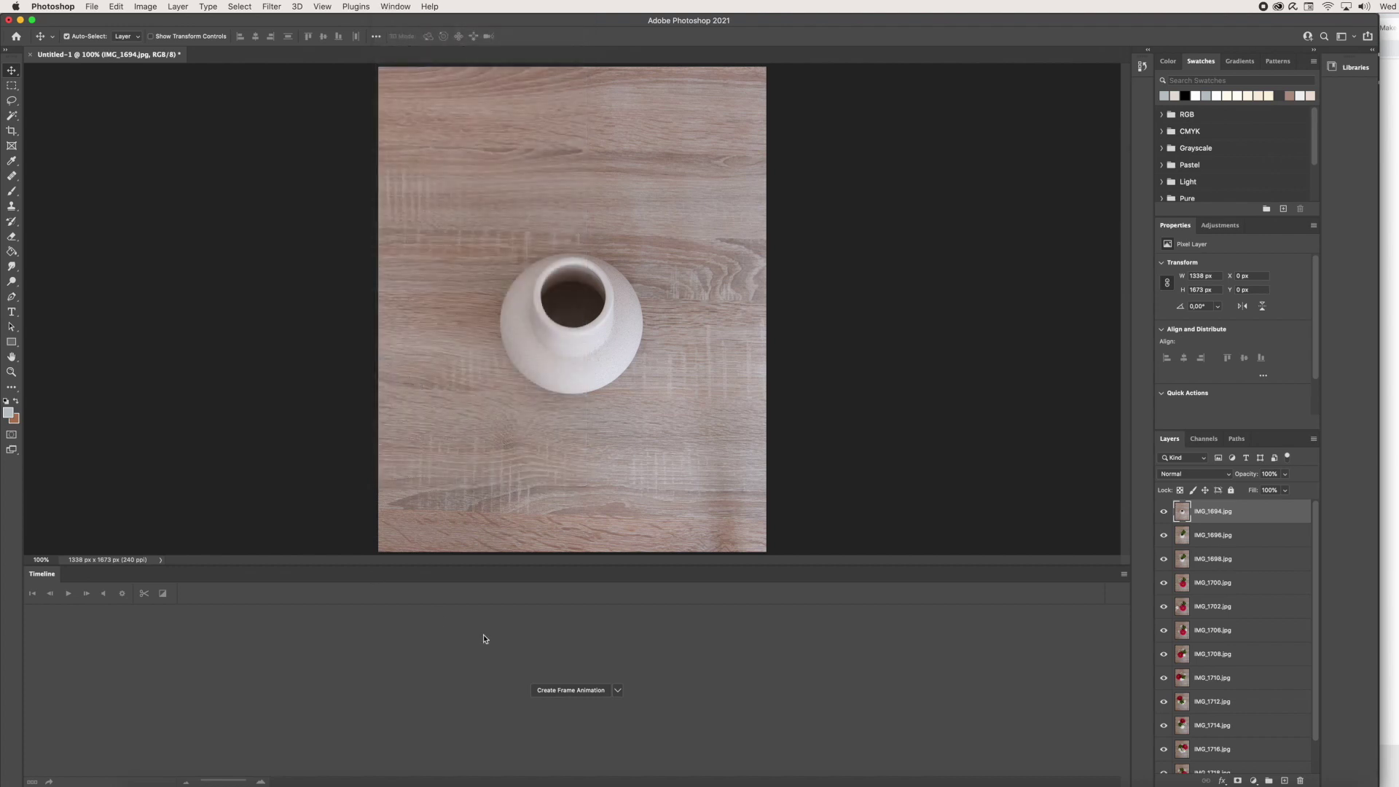
left_click(572, 696)
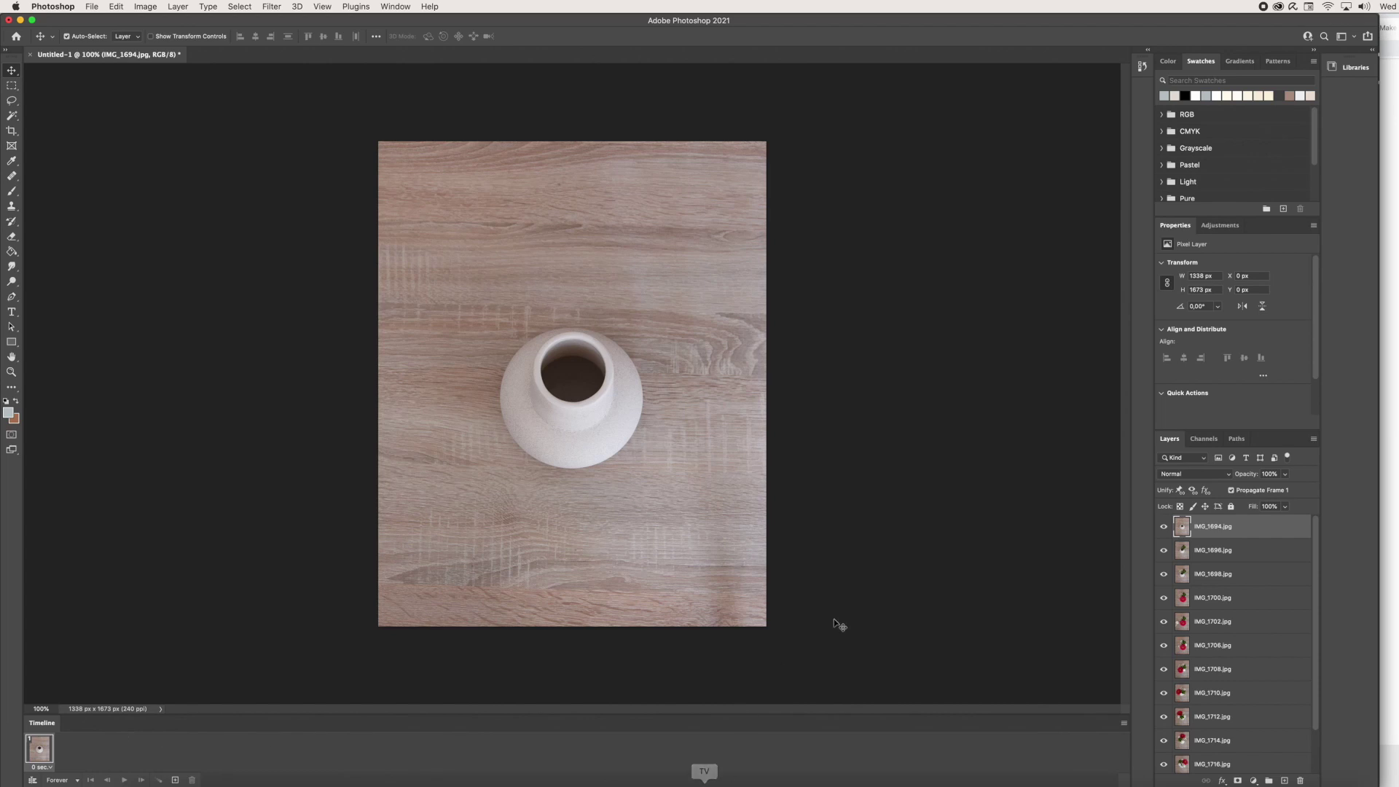
left_click(1124, 725)
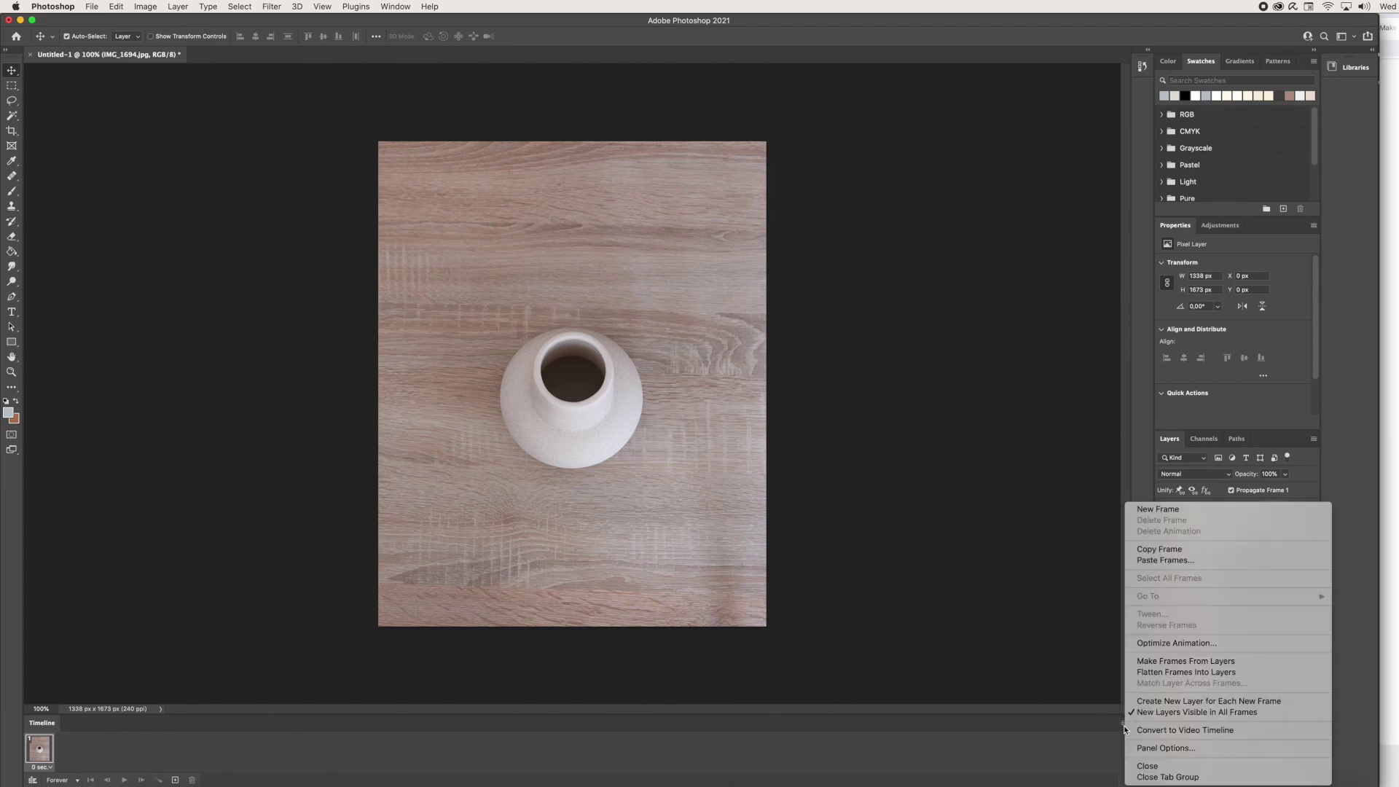
Apply Make Frames From Layers to get 13 frames, one per flower photo.
left_click(1185, 661)
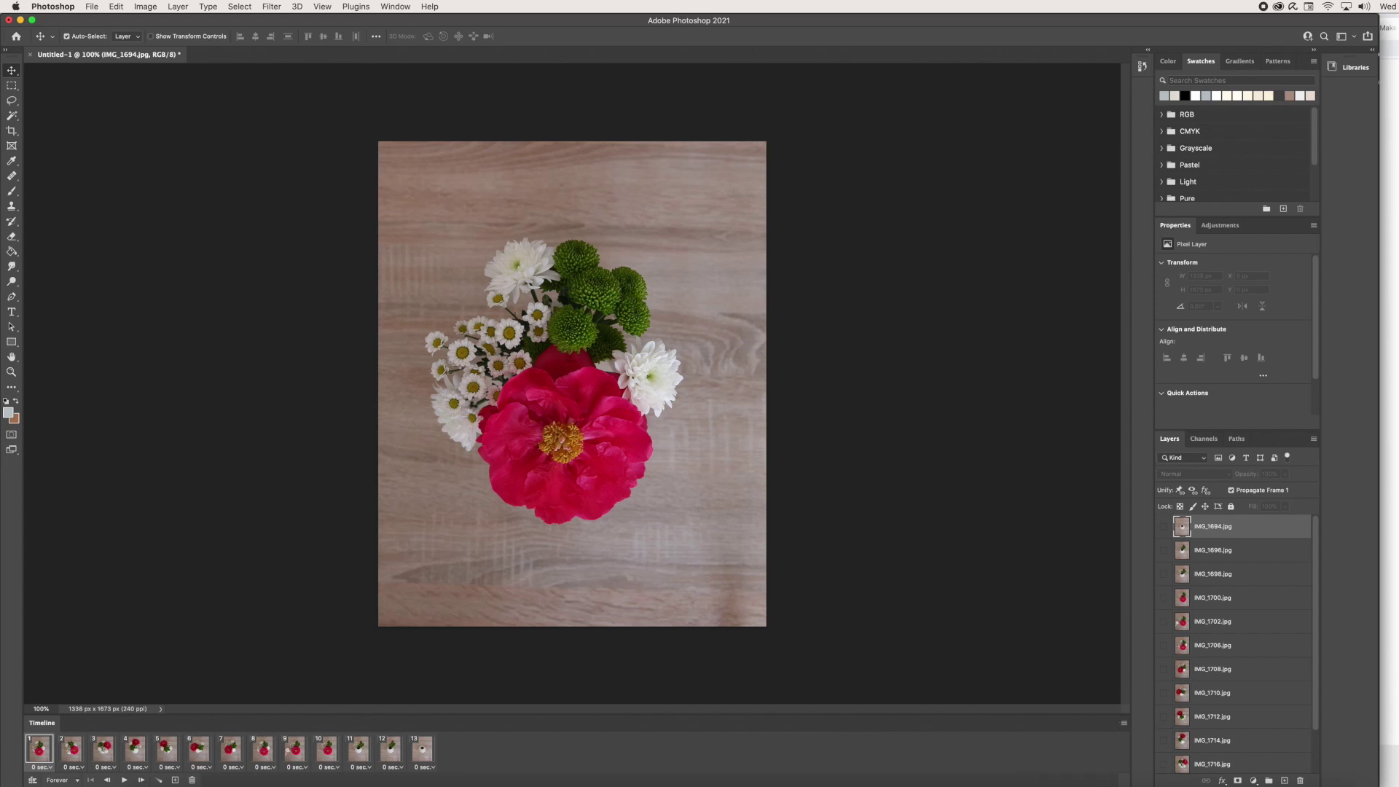
Apply Reverse Frames to the 13 frames, then play and stop a preview.
left_click(1124, 725)
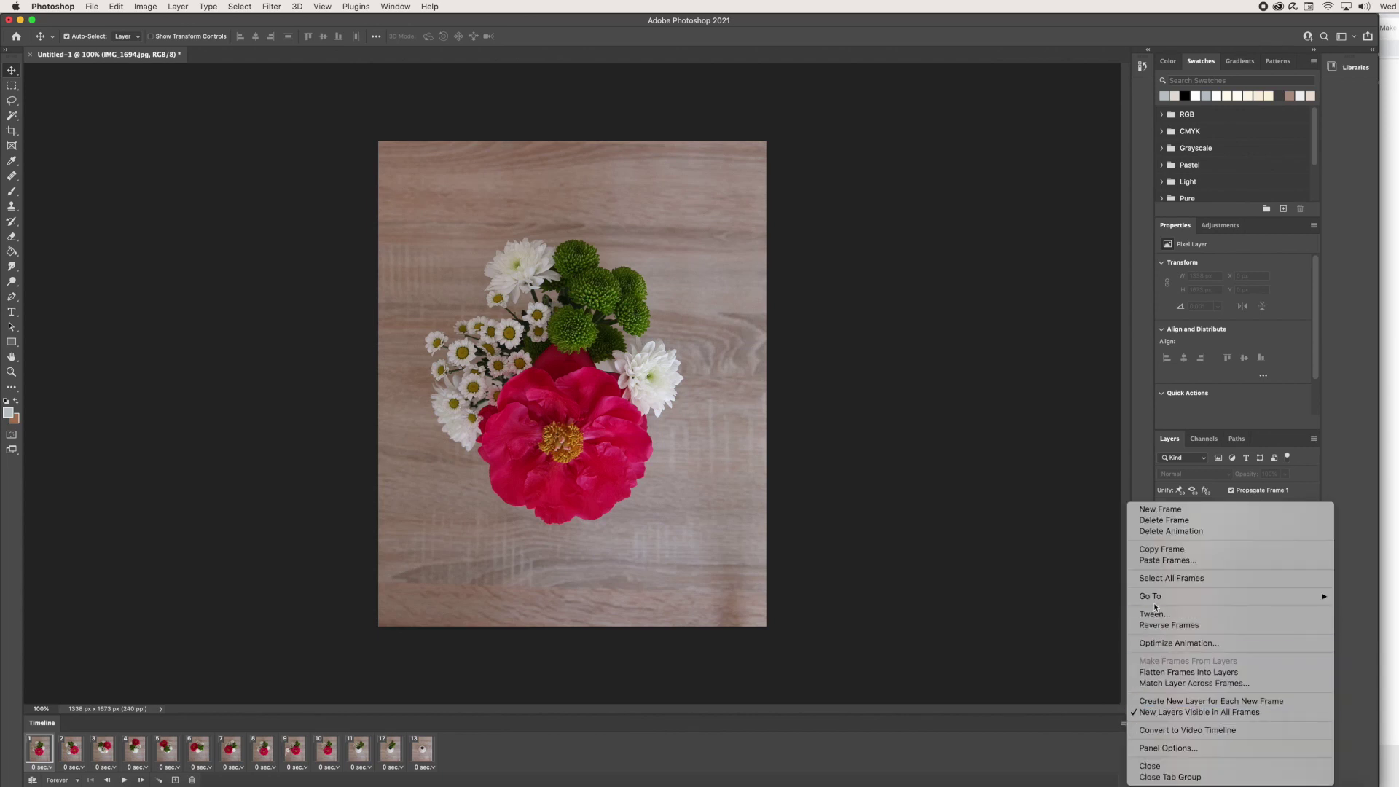
left_click(1159, 629)
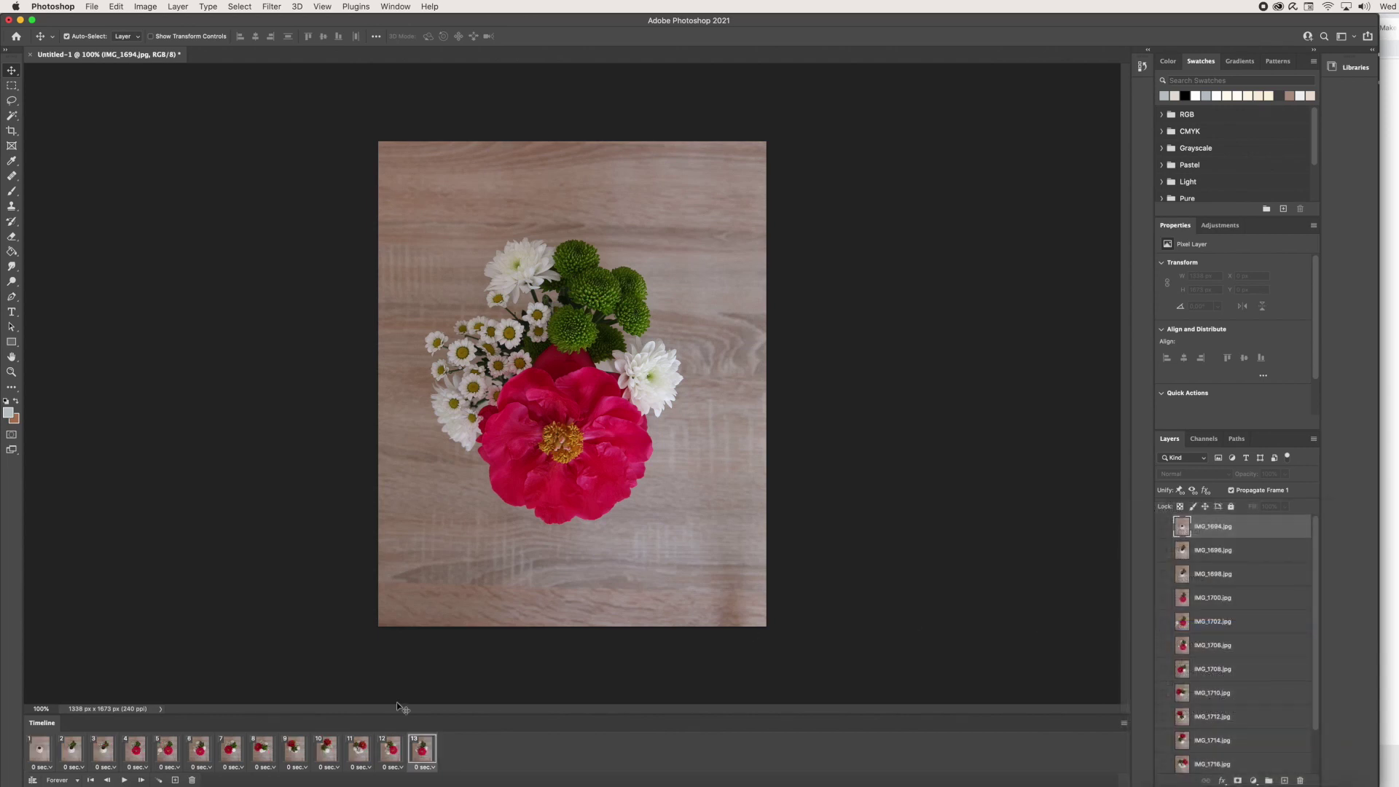
left_click(126, 781)
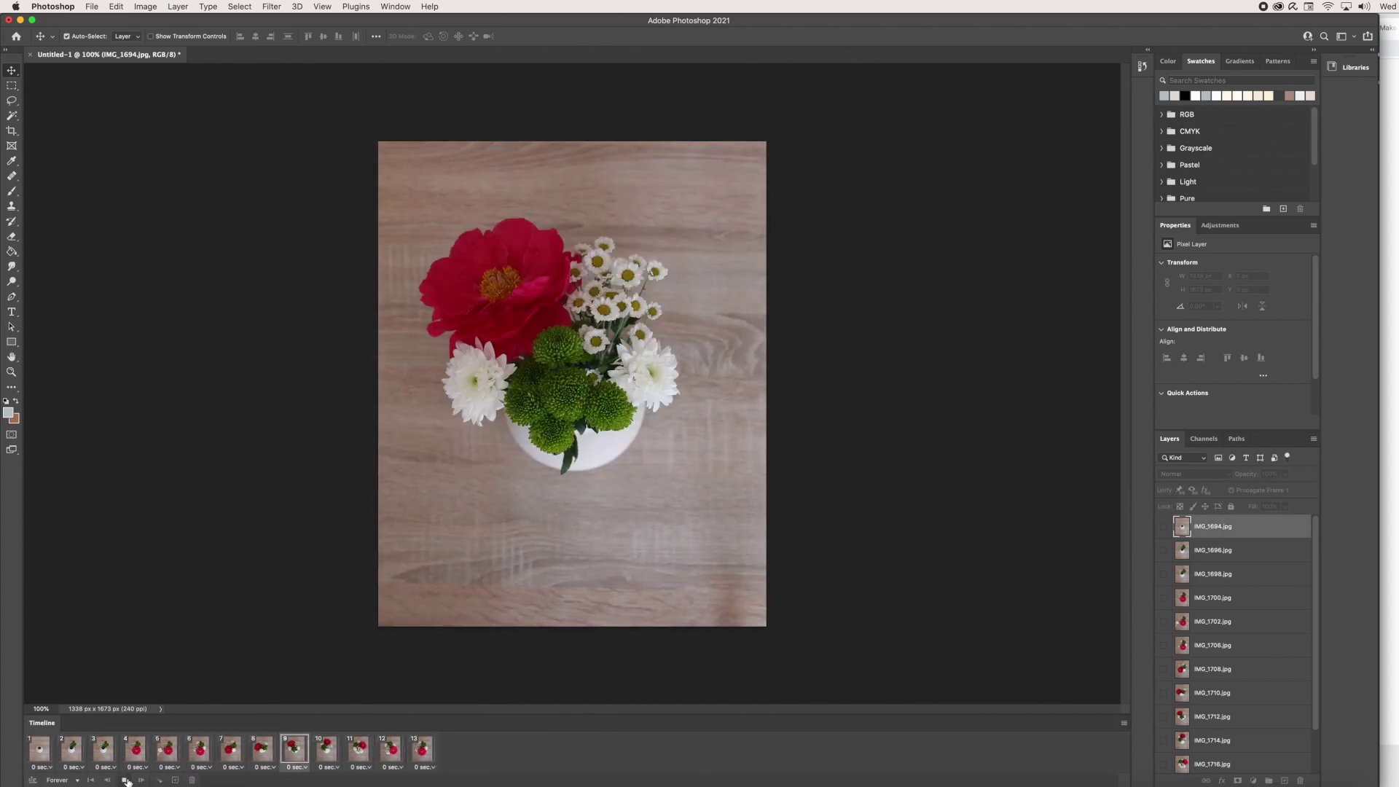
left_click(126, 781)
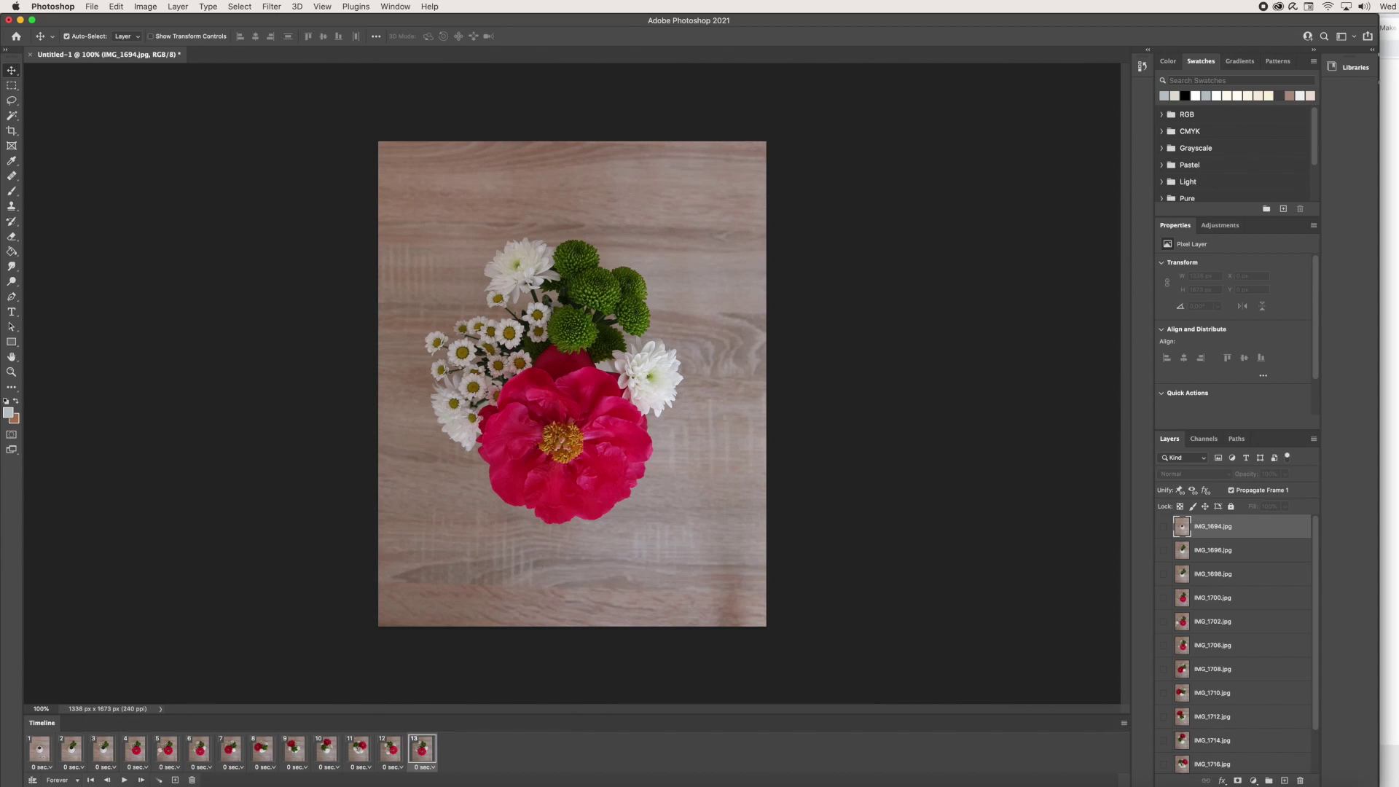
left_click(42, 767)
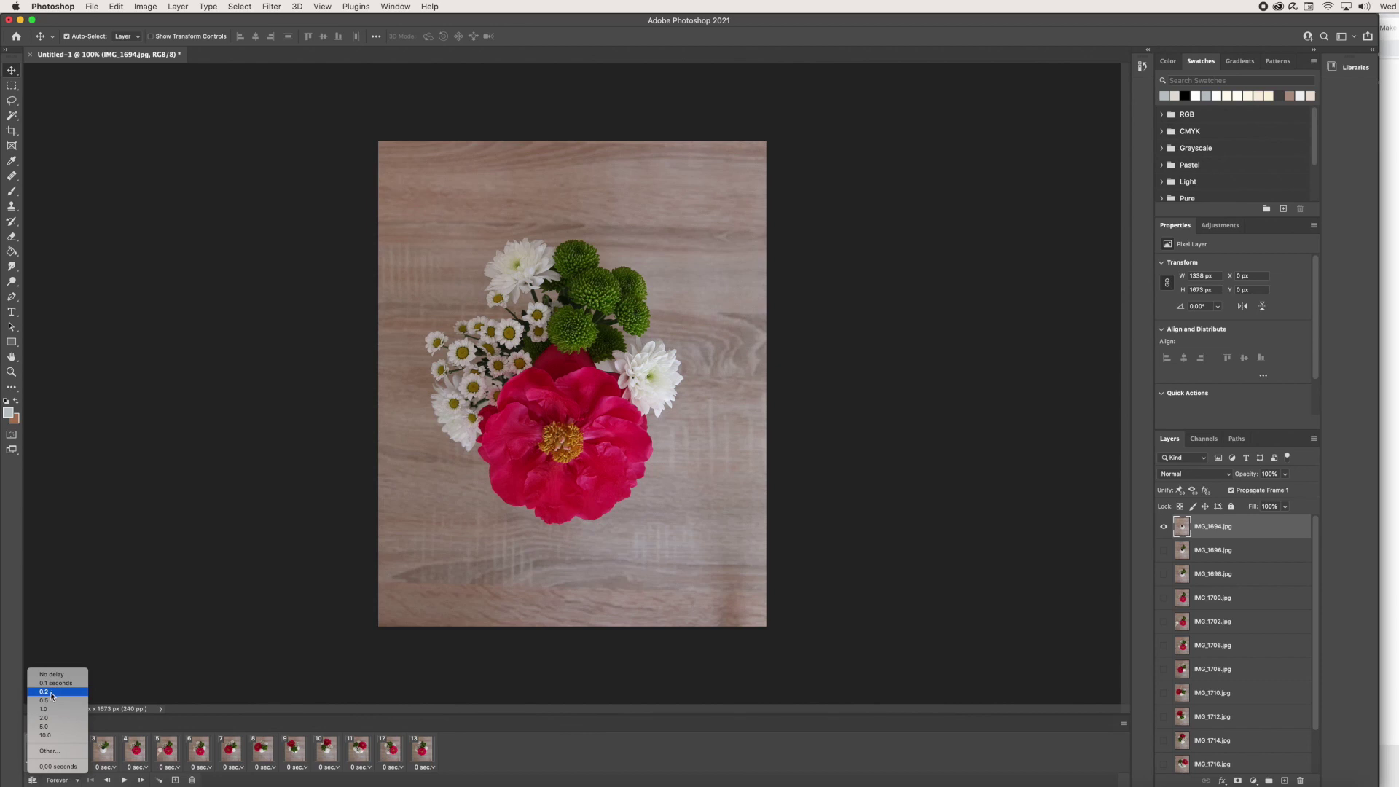
Give frames 1–5 a 0.2 second delay each.
left_click(51, 691)
left_click(77, 767)
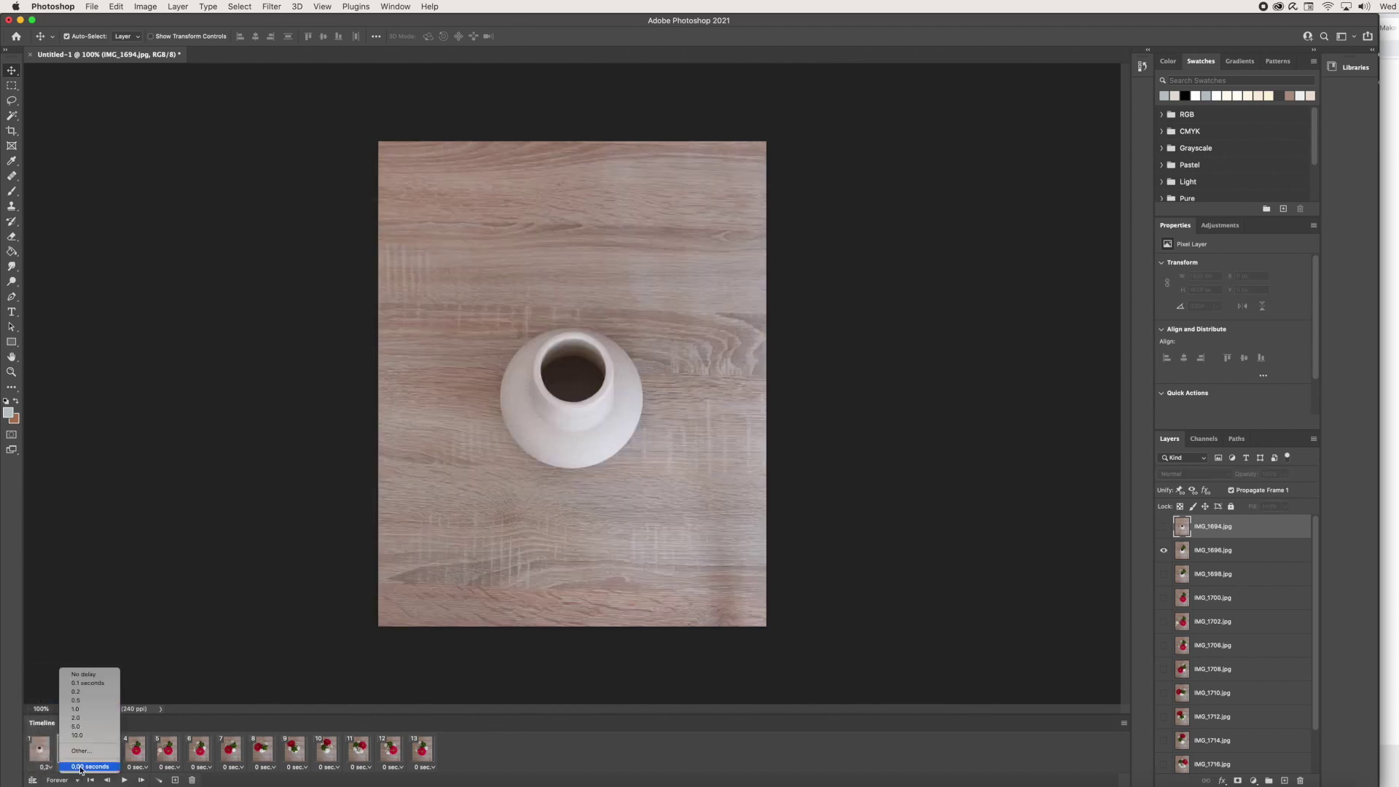
left_click(83, 692)
left_click(110, 767)
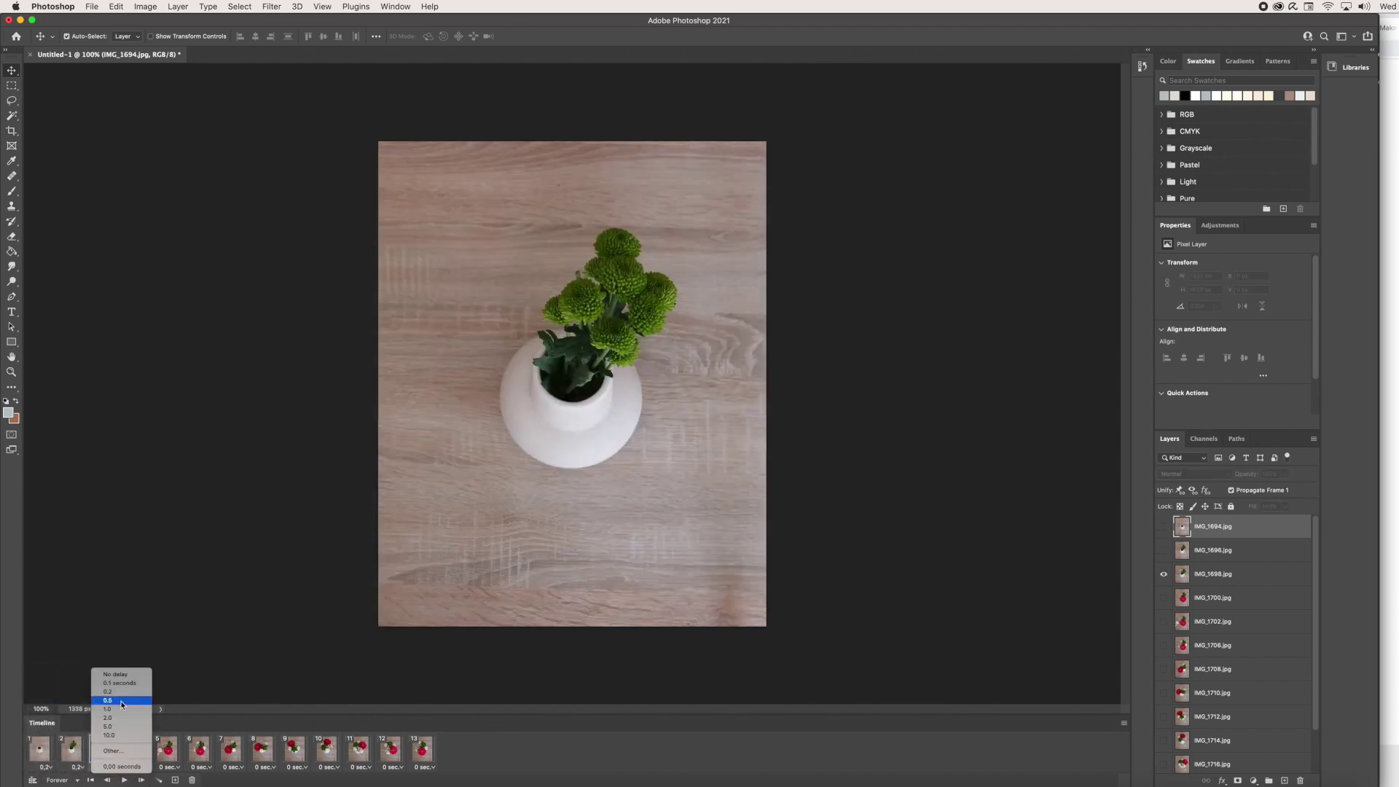
left_click(120, 691)
left_click(141, 767)
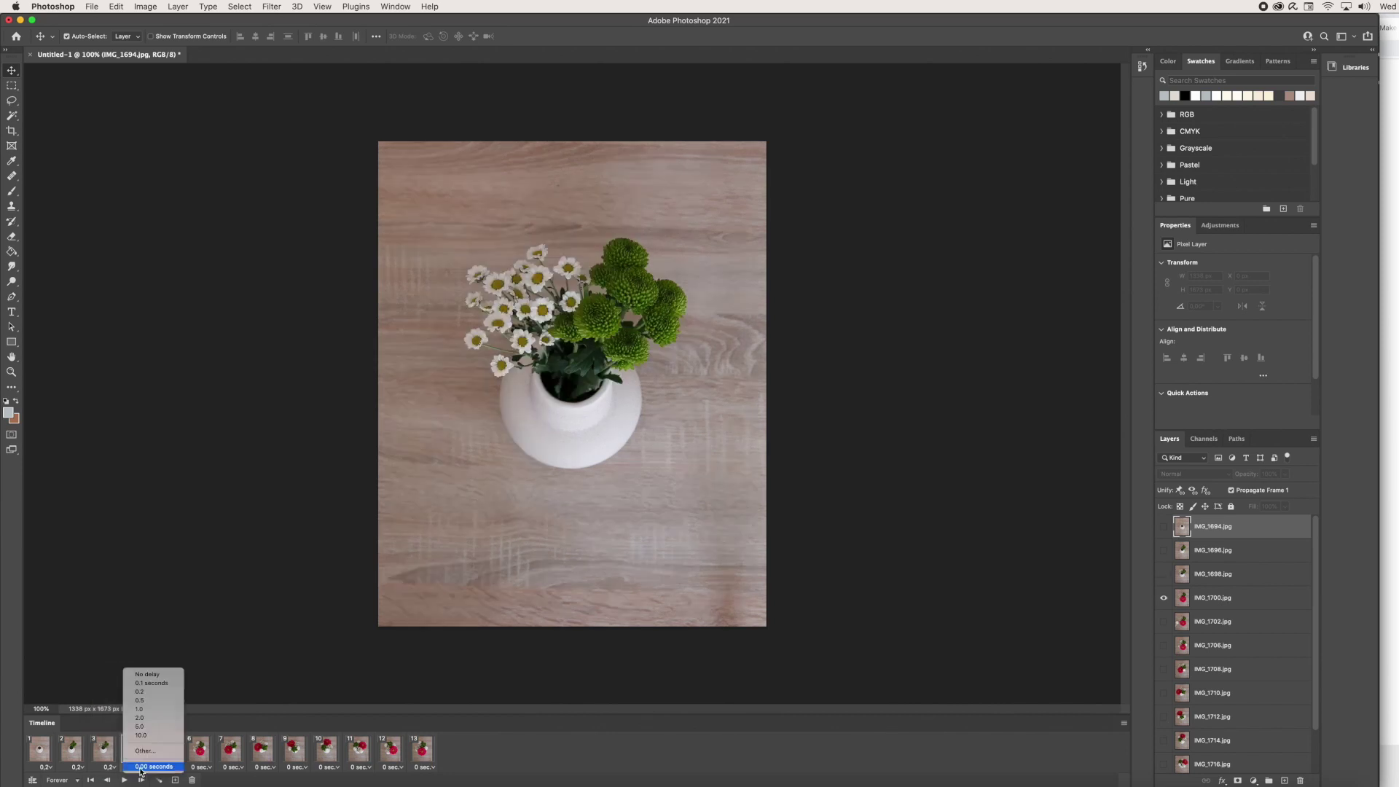
left_click(147, 693)
left_click(172, 767)
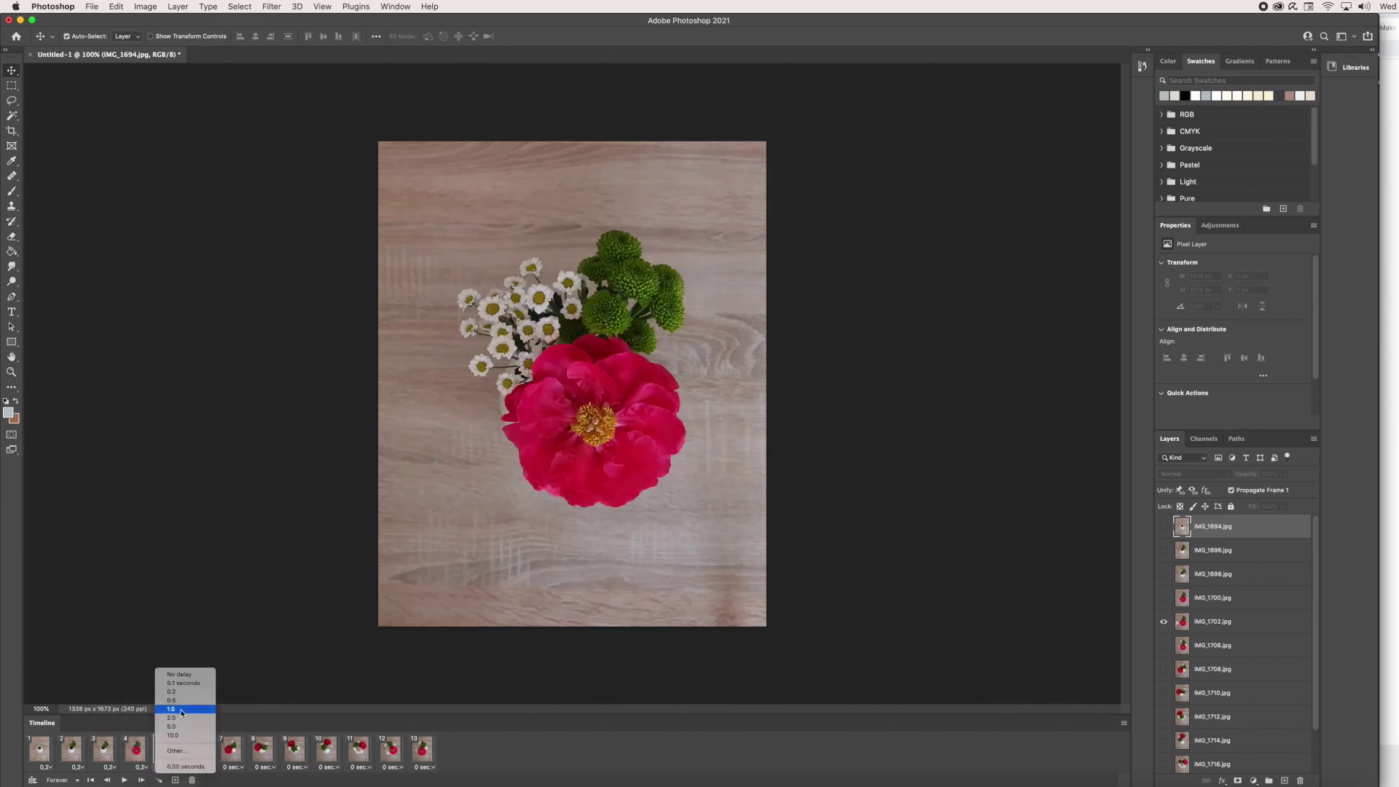
left_click(177, 692)
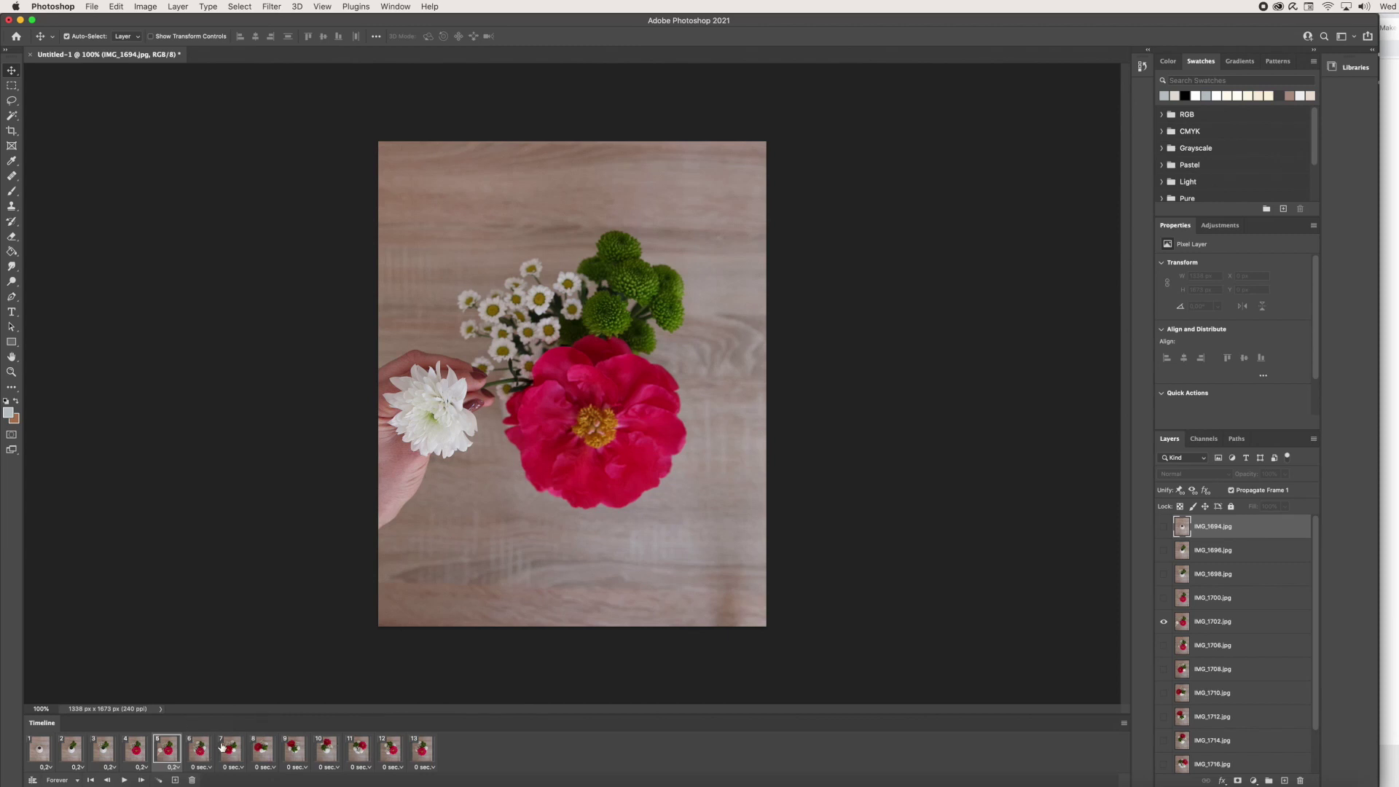
Give frames 6–13 a 0.1 second delay each and play the animation.
left_click(202, 767)
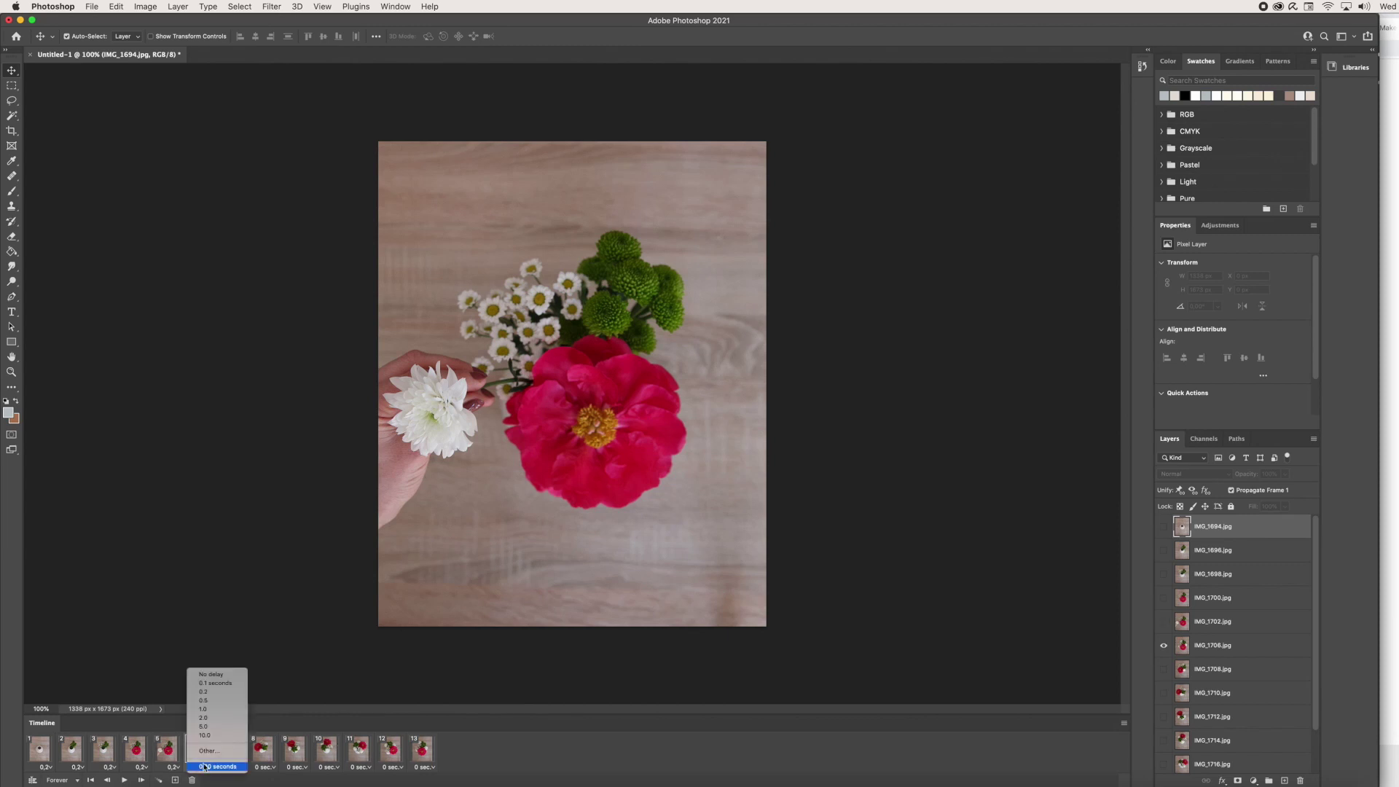
left_click(214, 685)
left_click(231, 767)
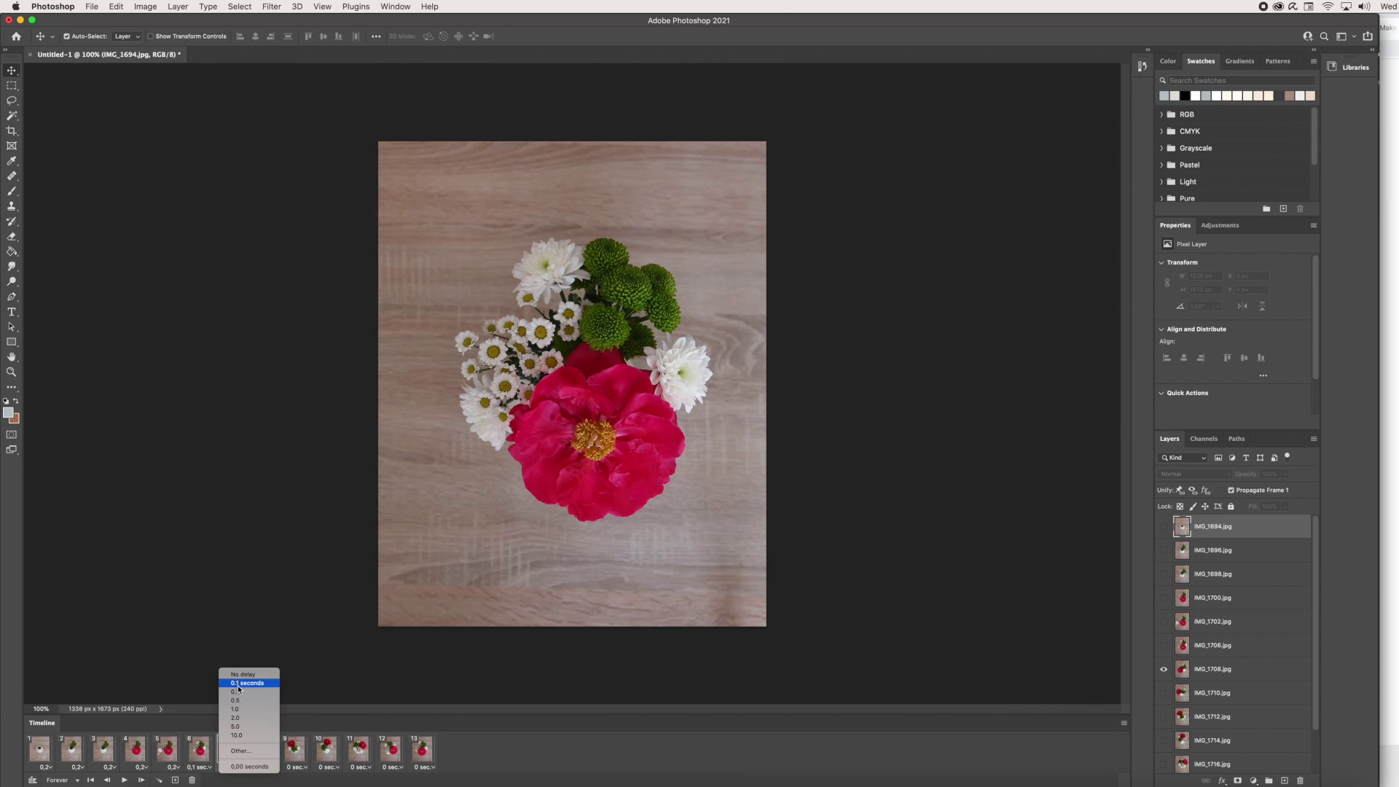
left_click(239, 685)
left_click(263, 767)
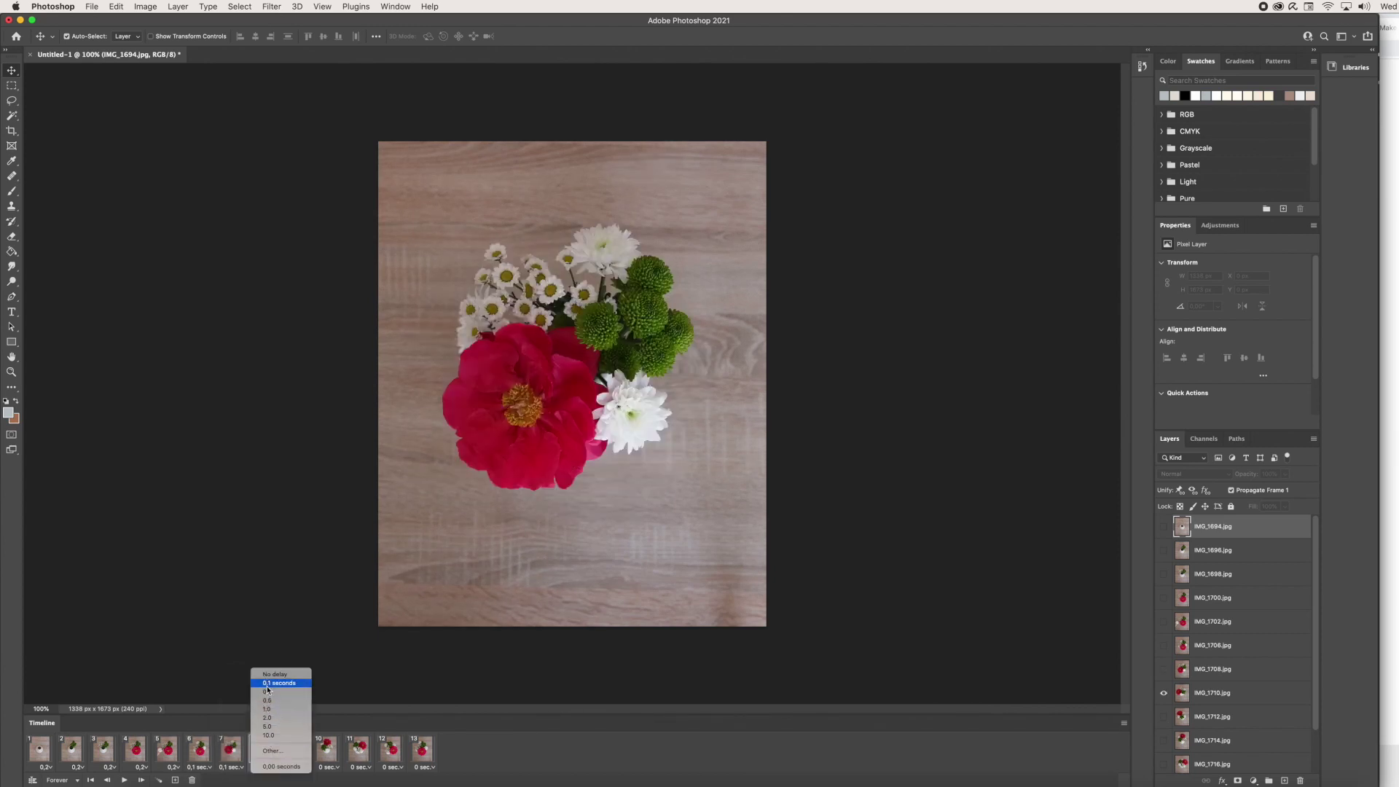
left_click(266, 685)
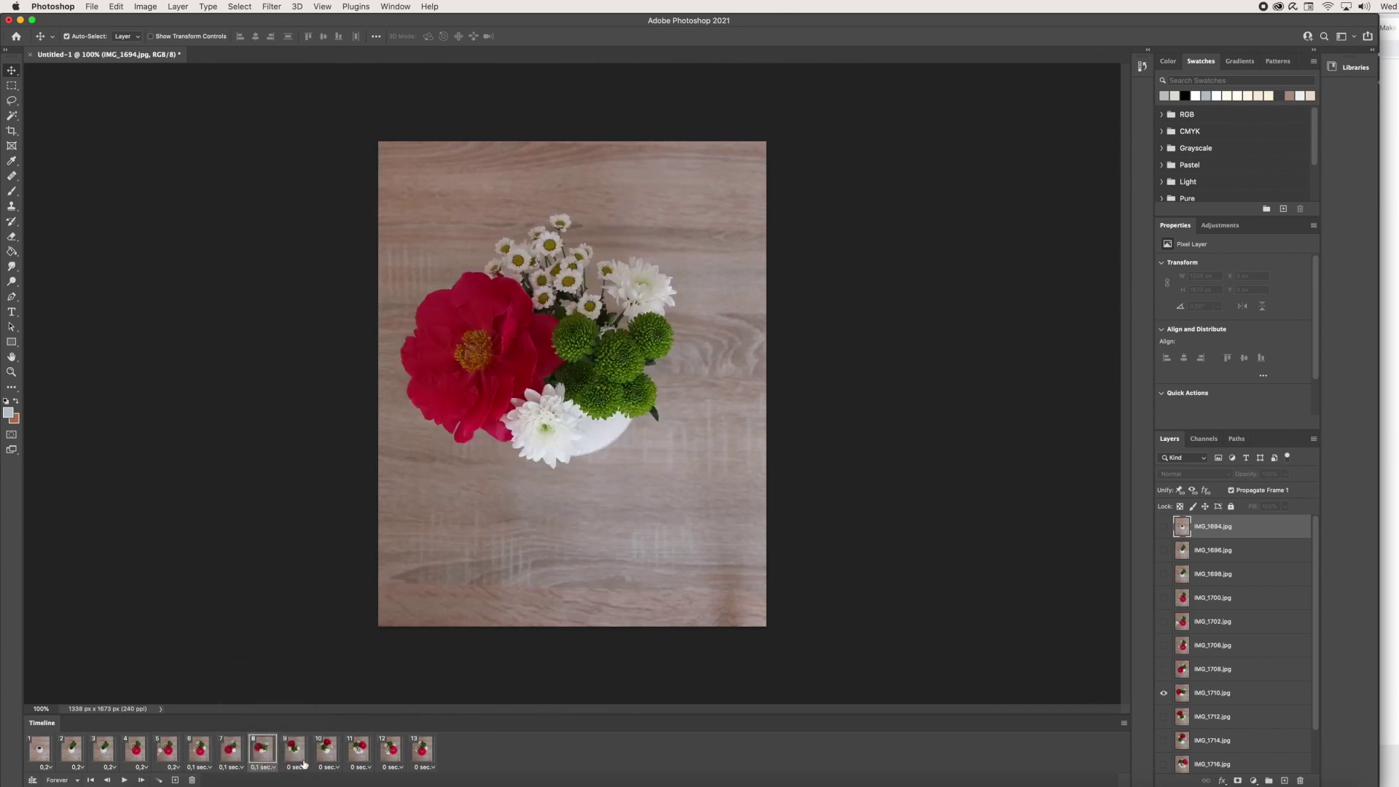
left_click(299, 767)
left_click(314, 685)
left_click(328, 767)
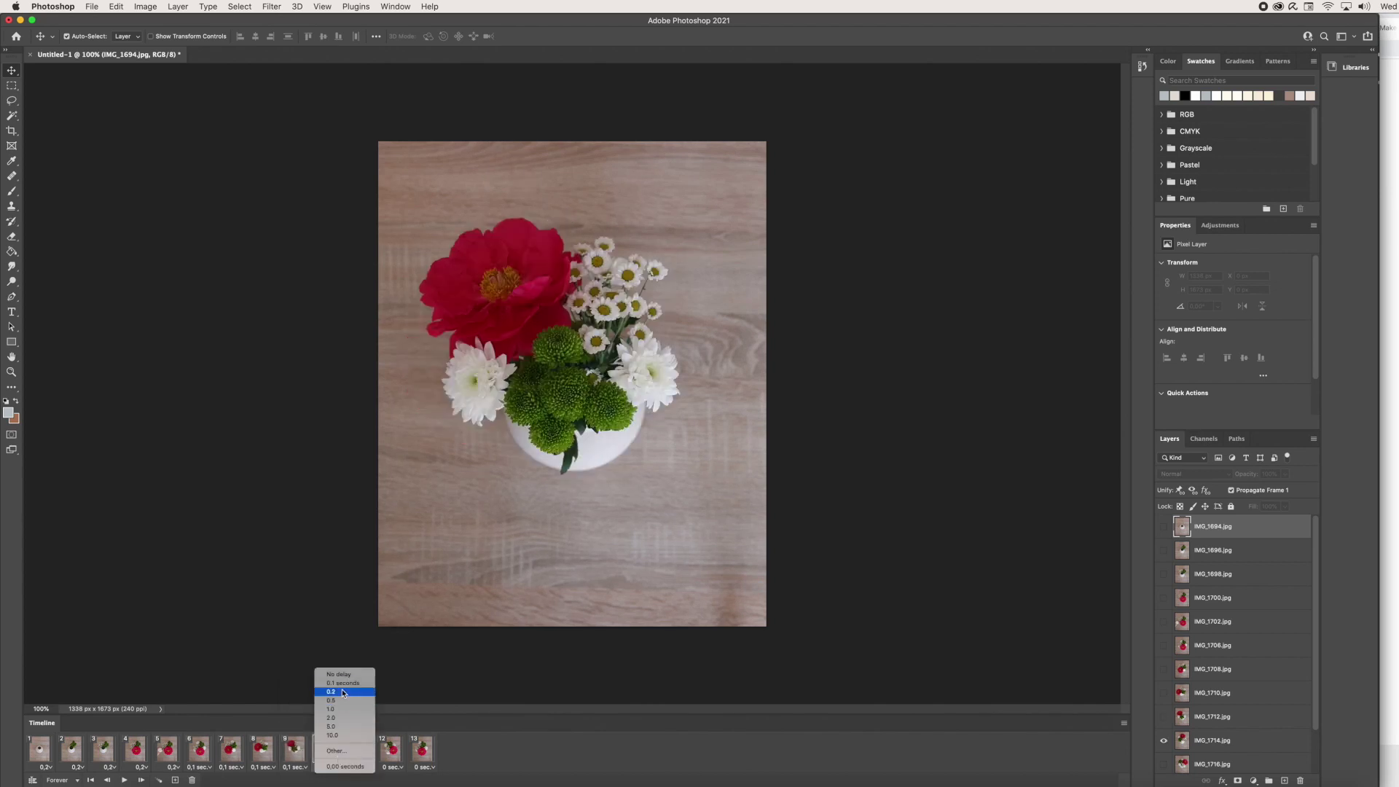
left_click(342, 684)
left_click(360, 767)
left_click(375, 684)
left_click(399, 767)
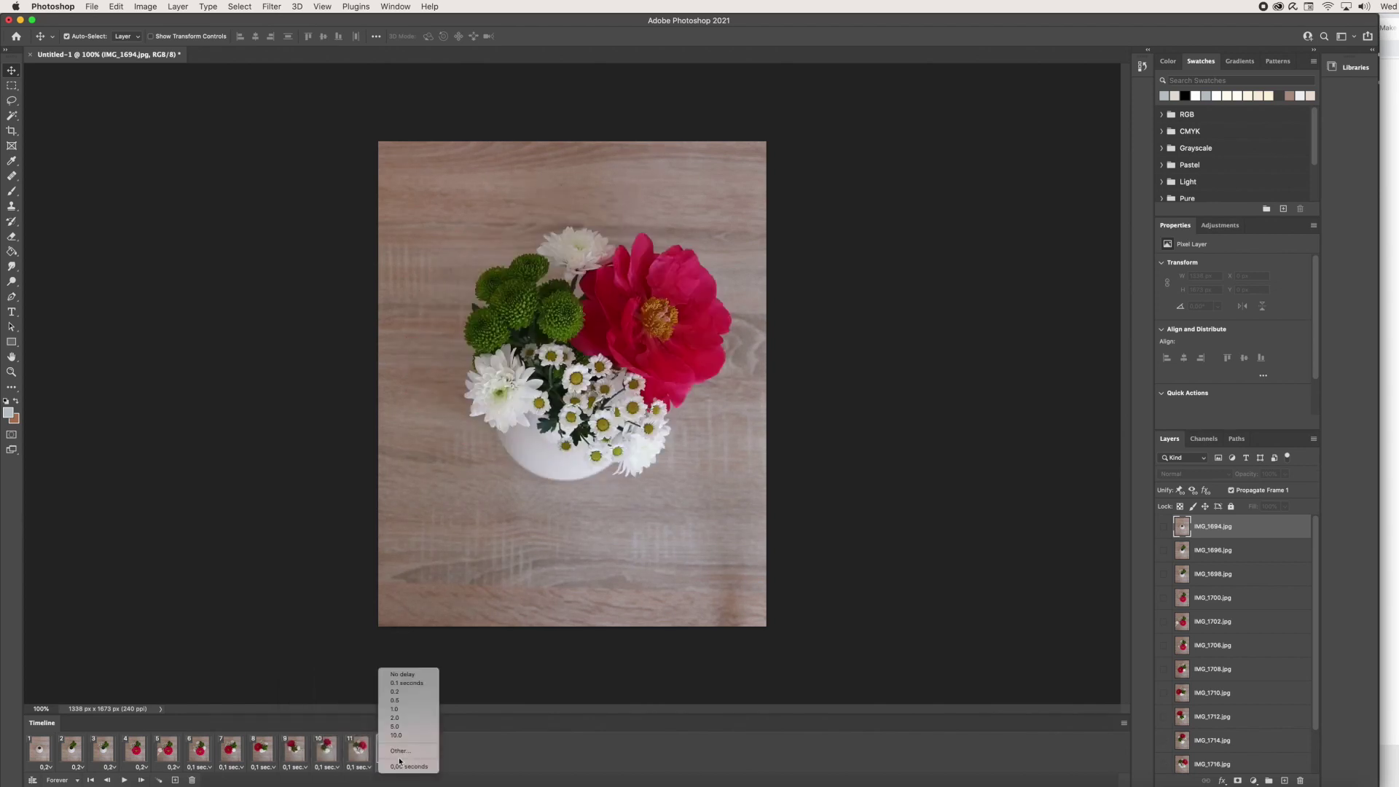
left_click(406, 684)
left_click(430, 767)
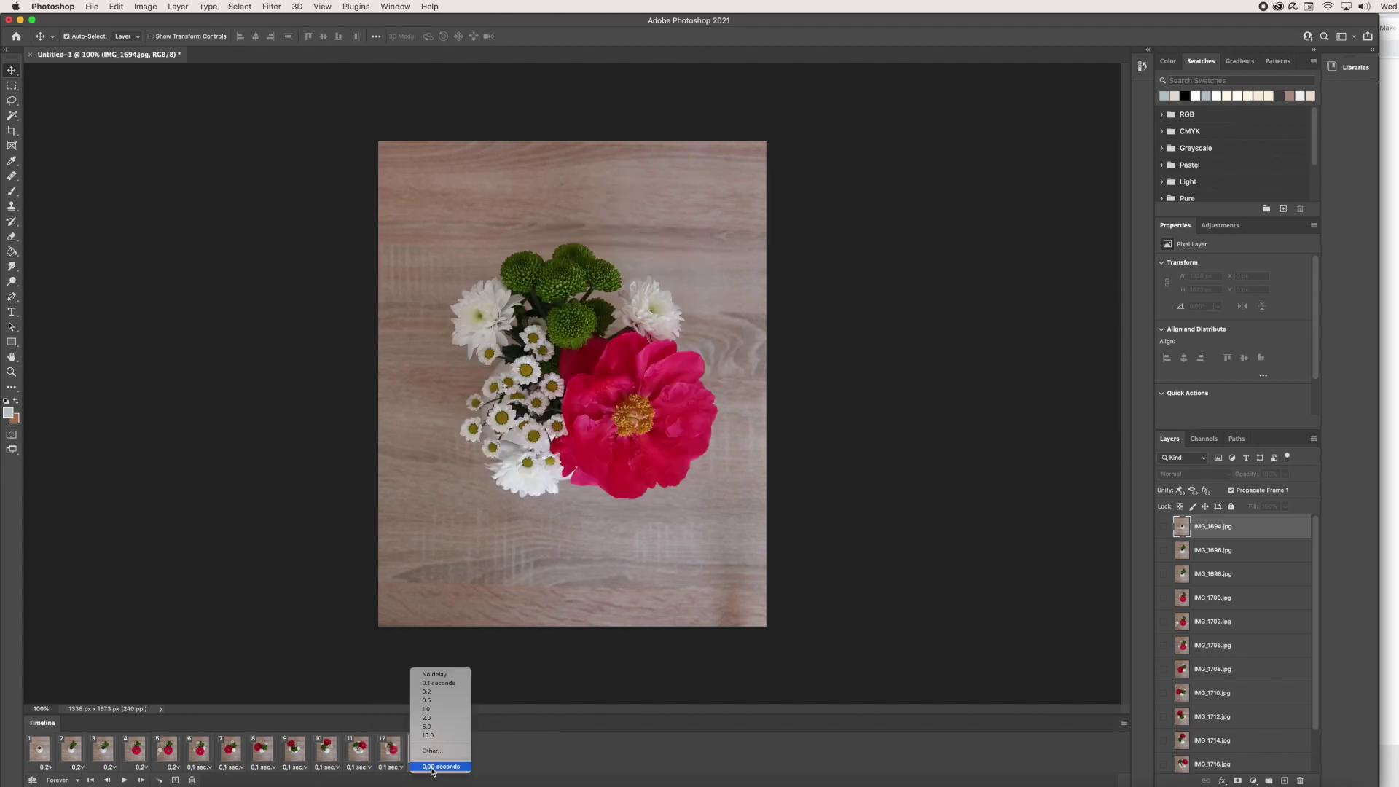
left_click(433, 684)
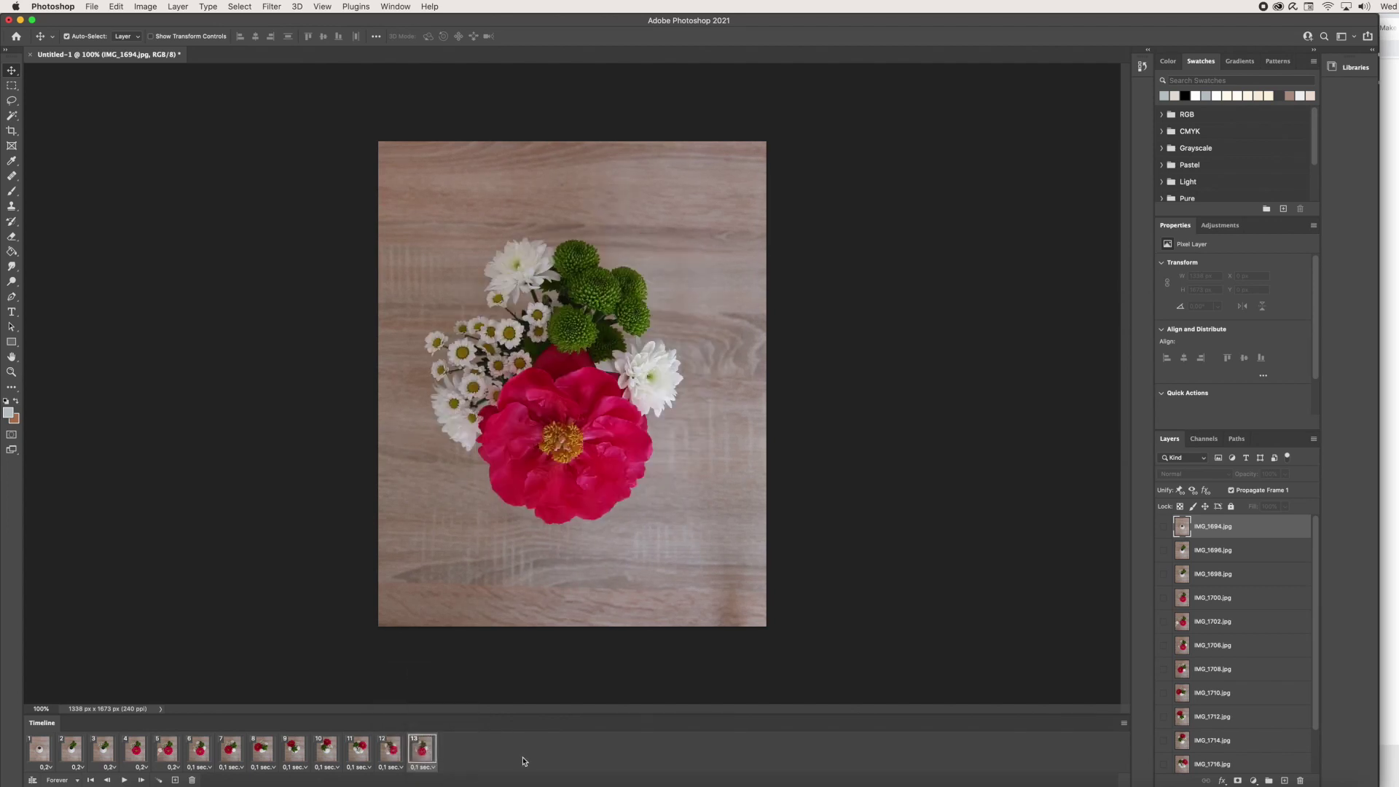
left_click(124, 779)
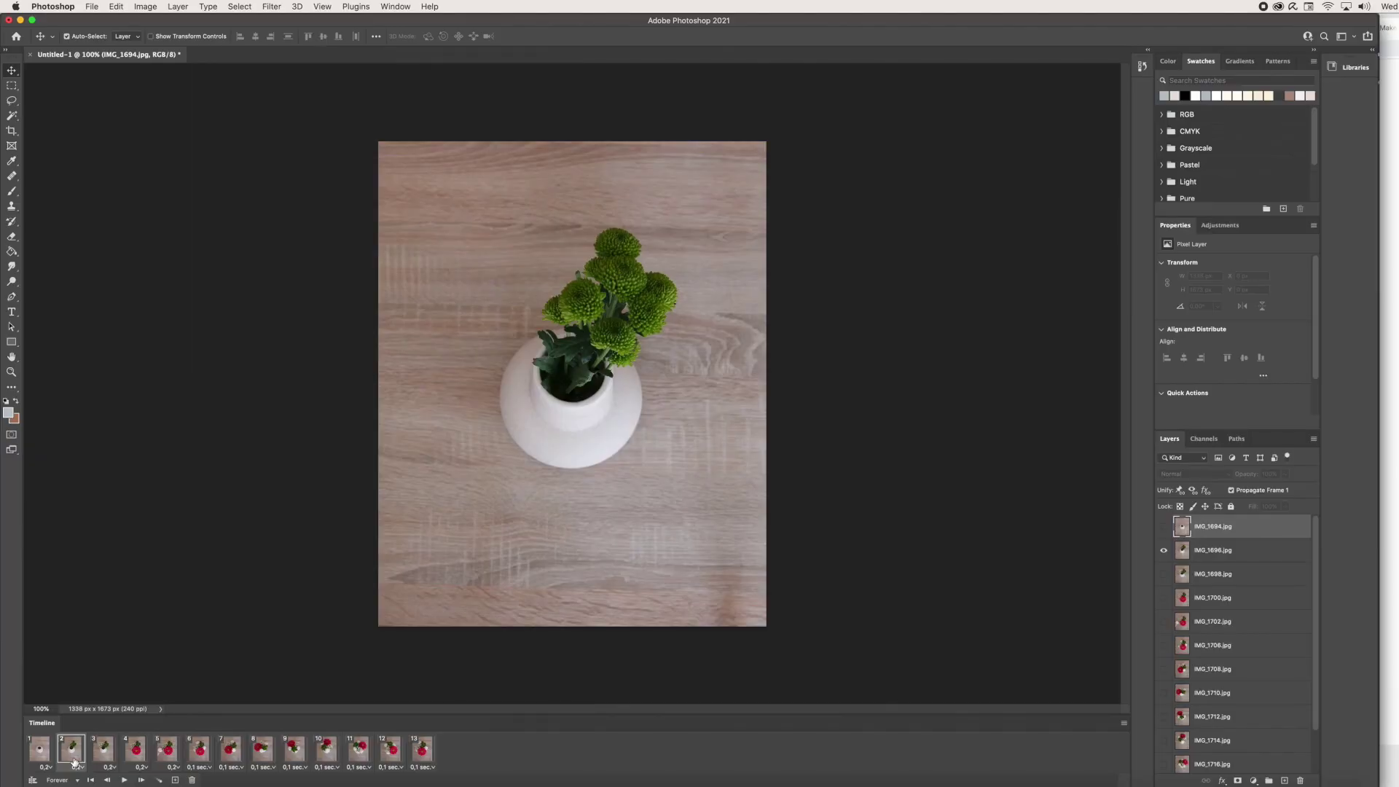
Select frames 1–13 and copy them with Copy Frames.
left_click(38, 749)
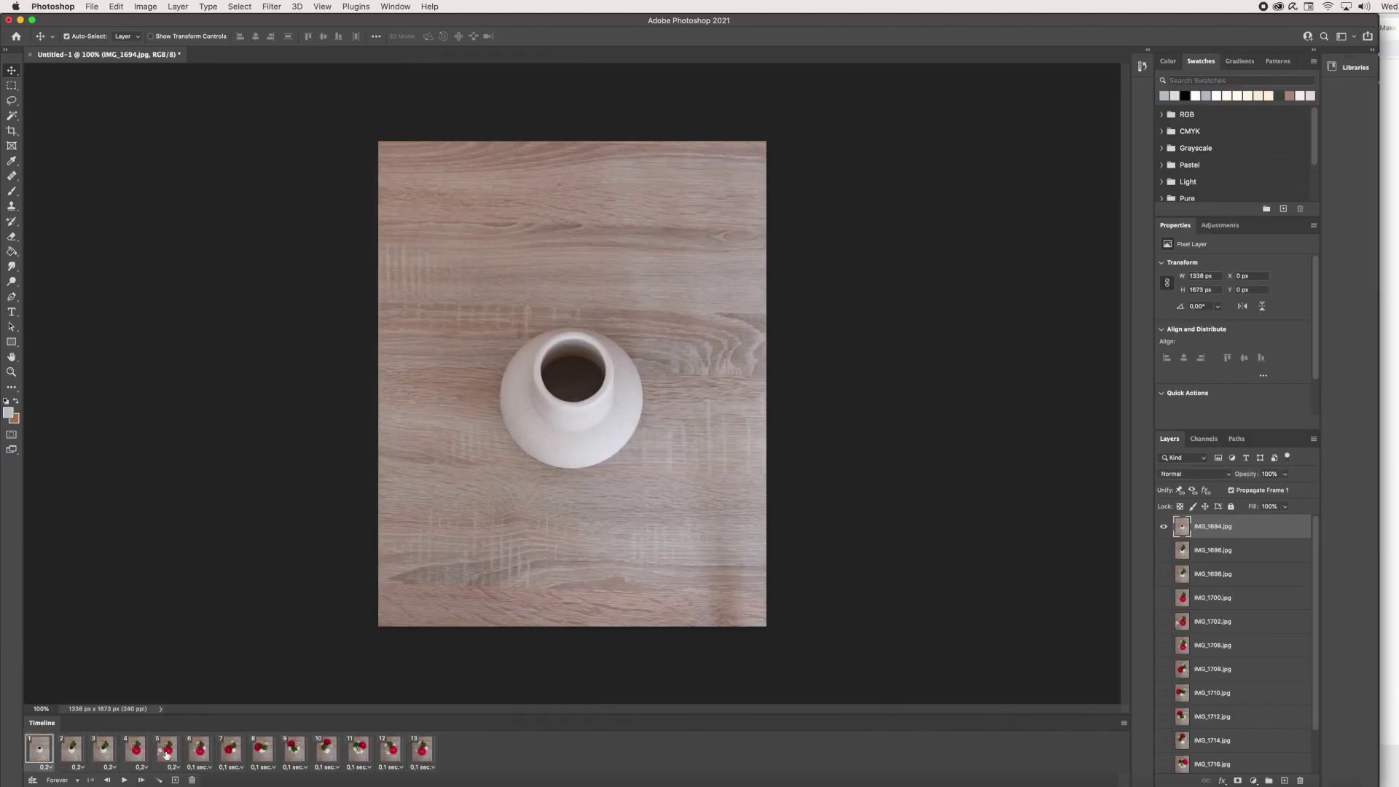
left_click(423, 751, "shift")
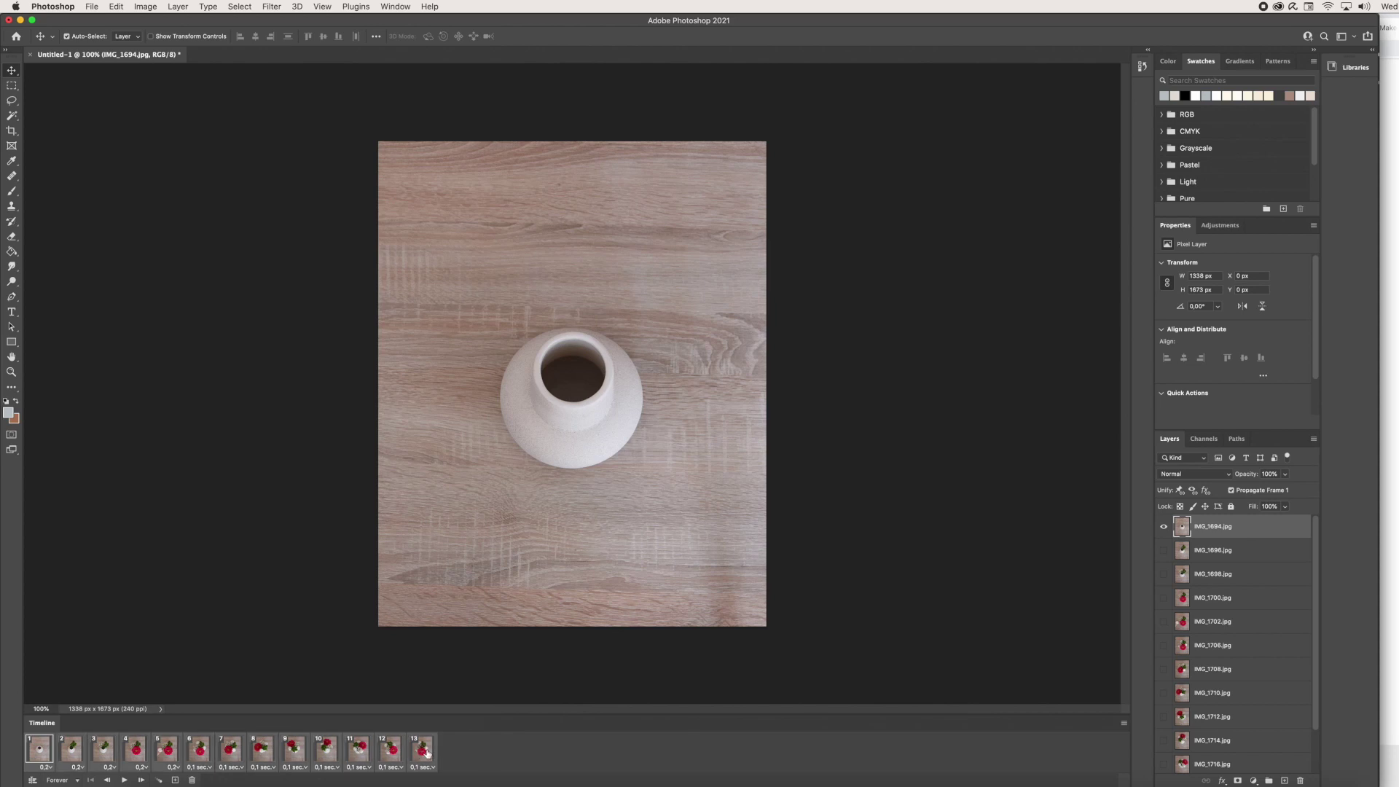
left_click(1124, 724)
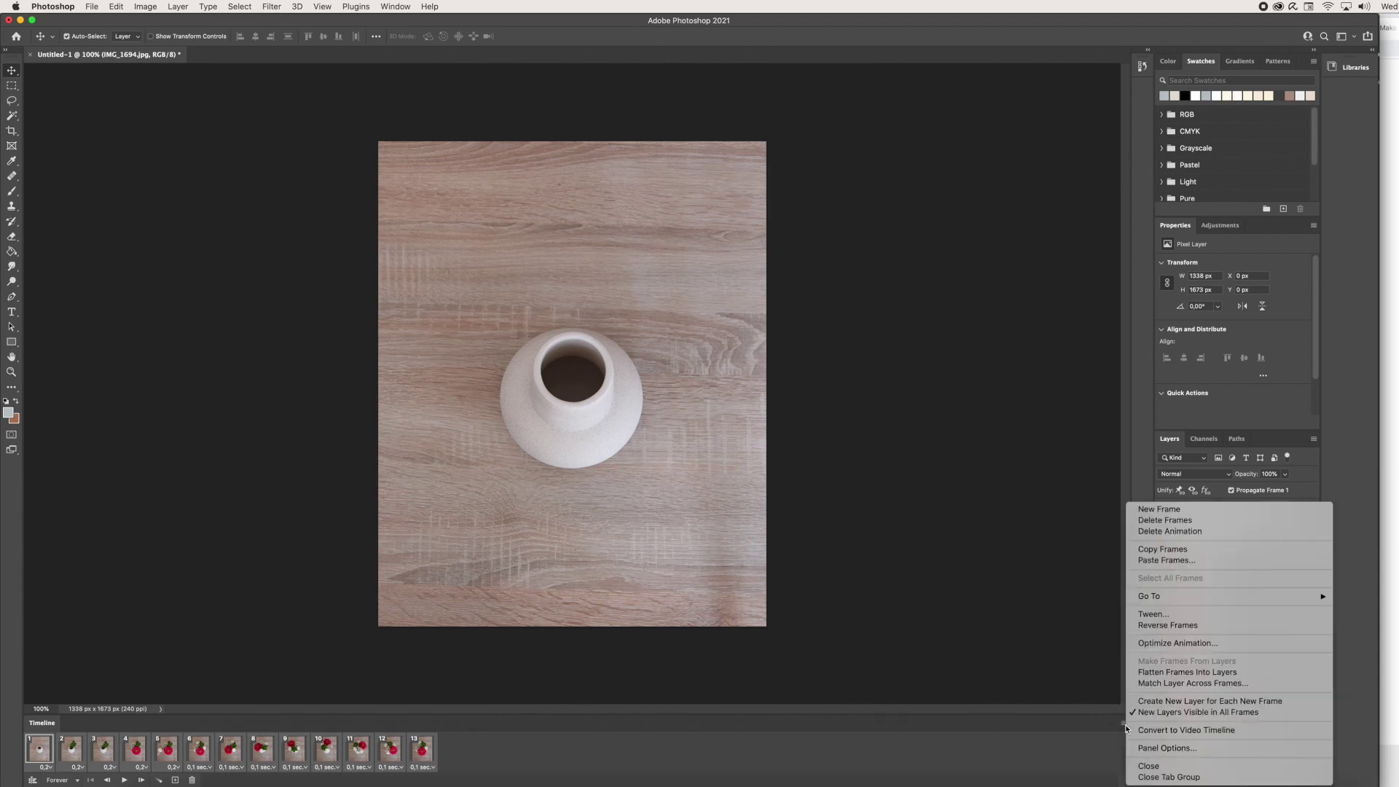
left_click(1162, 554)
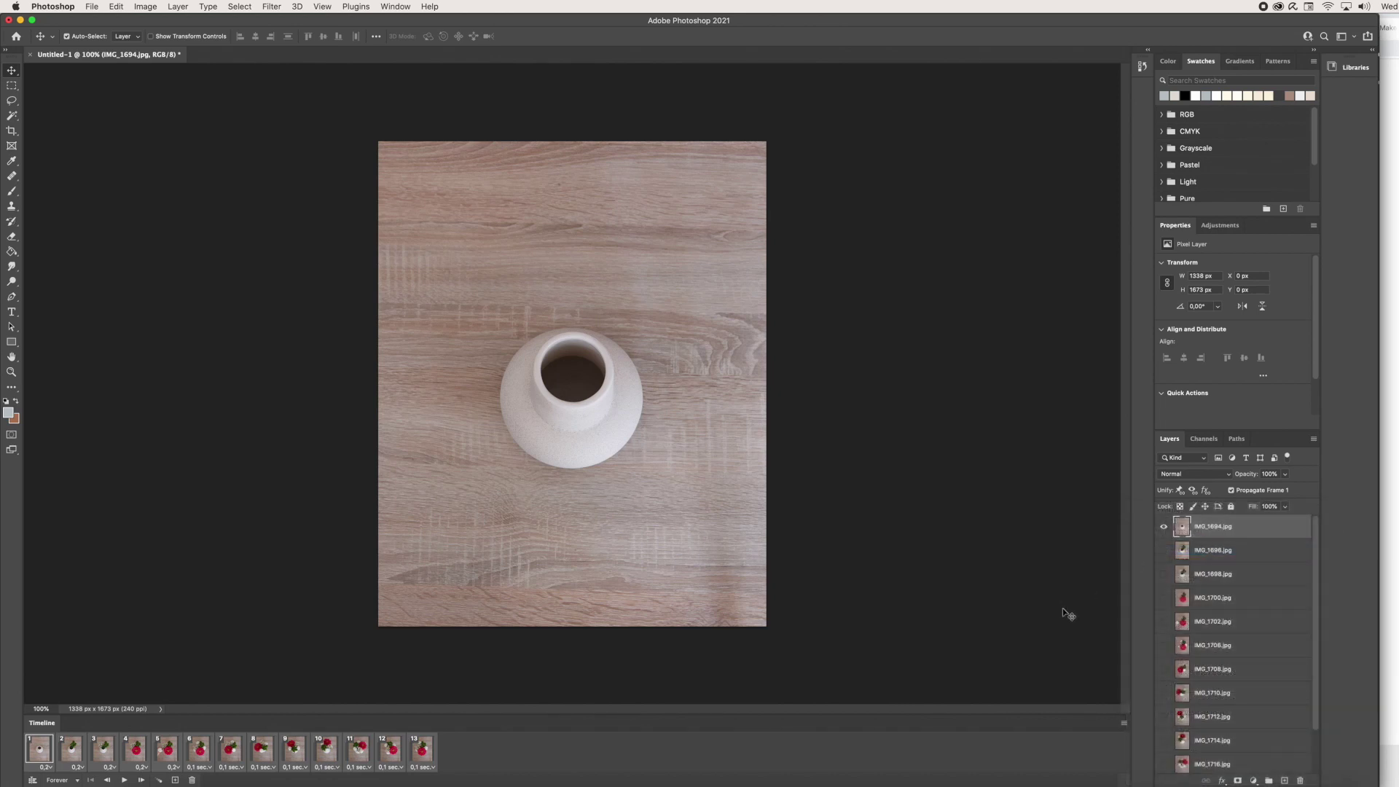
Paste the copied frames with Paste After Selection.
left_click(1124, 726)
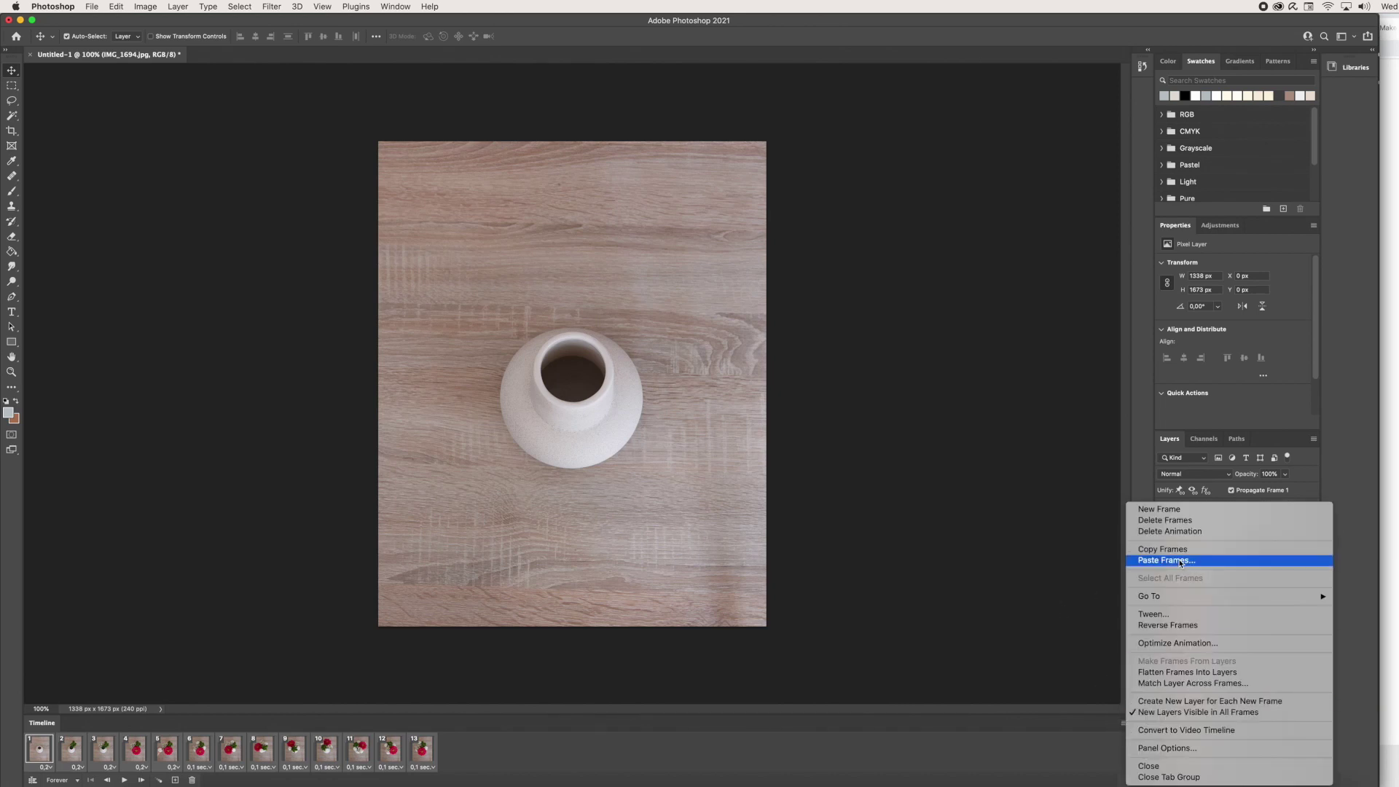
left_click(1181, 561)
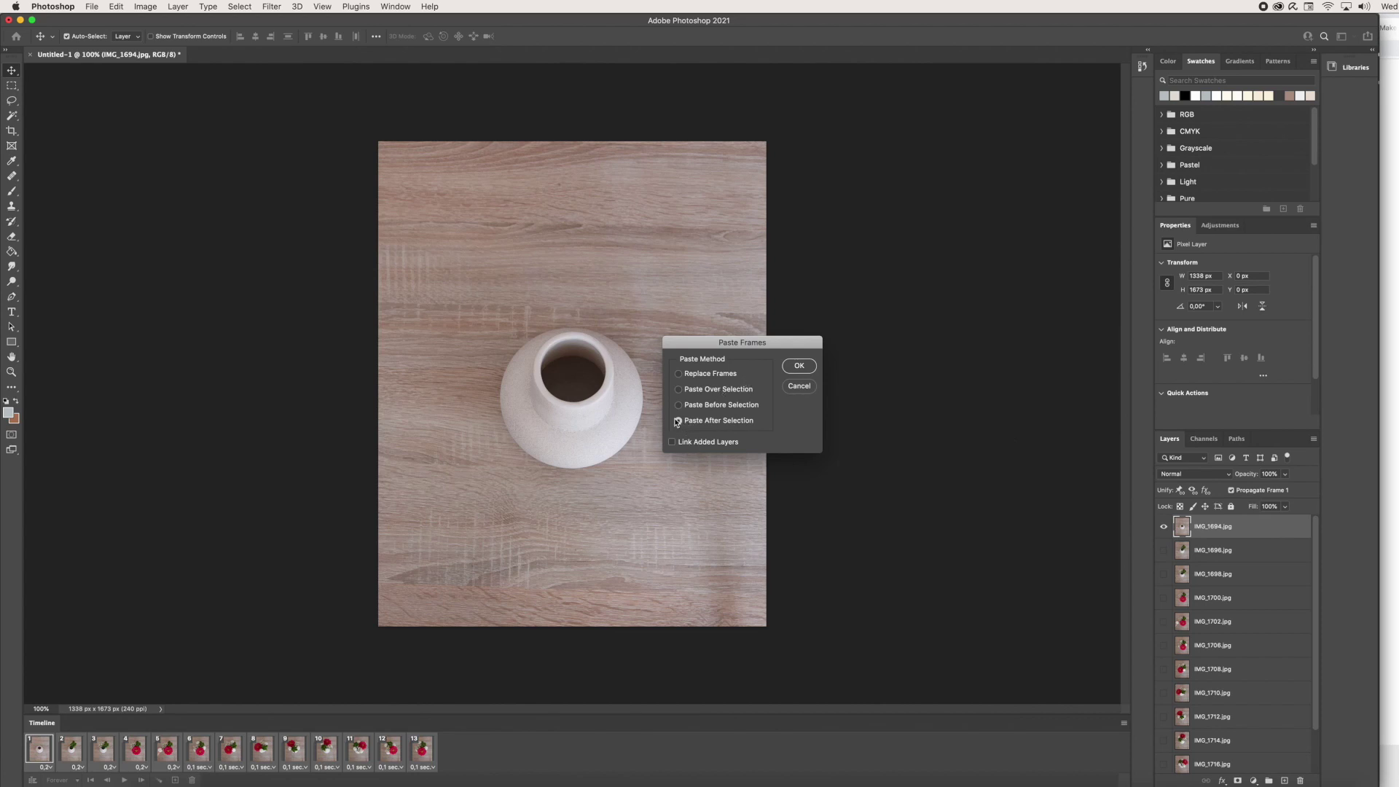
left_click(798, 366)
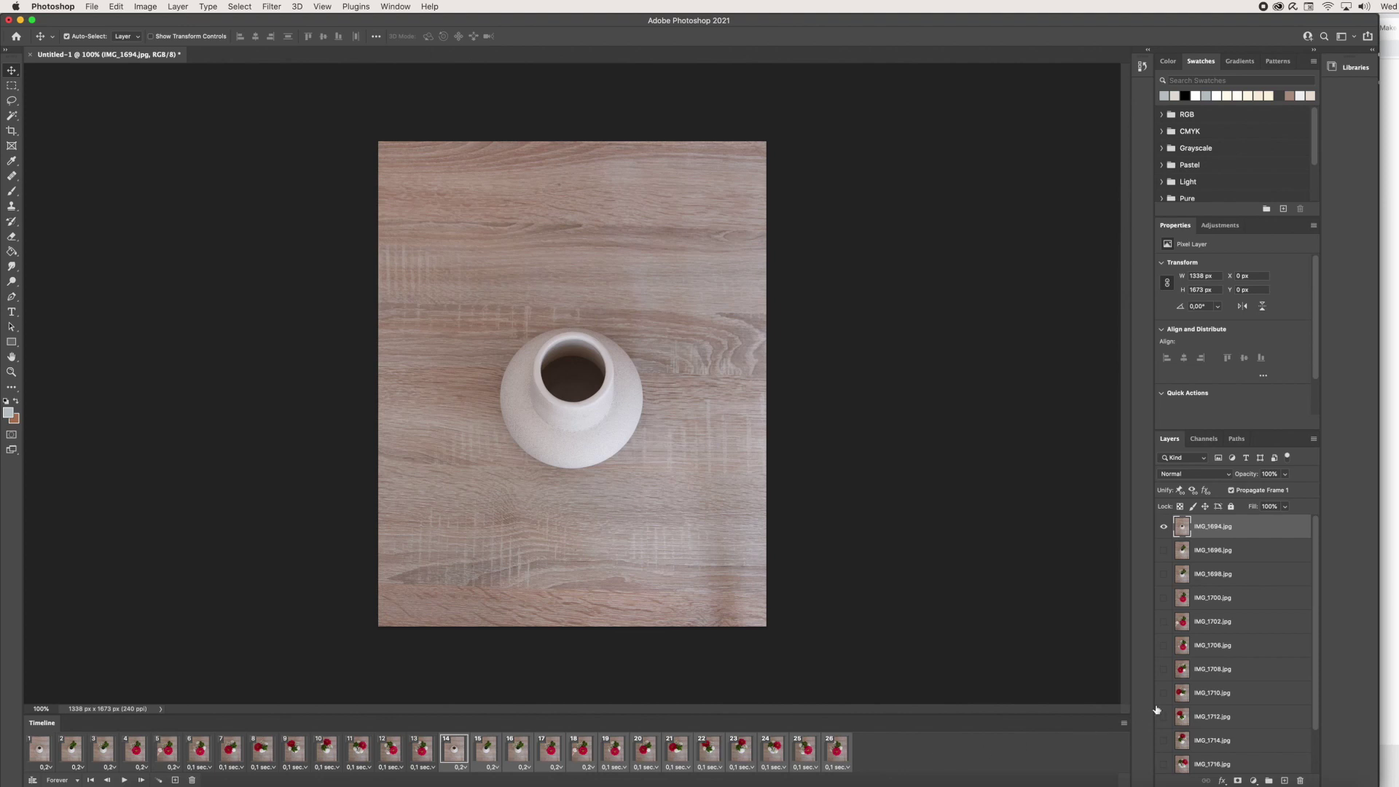
Reverse the pasted frames 14–26 and compare frame 14 with frame 13.
left_click(1124, 725)
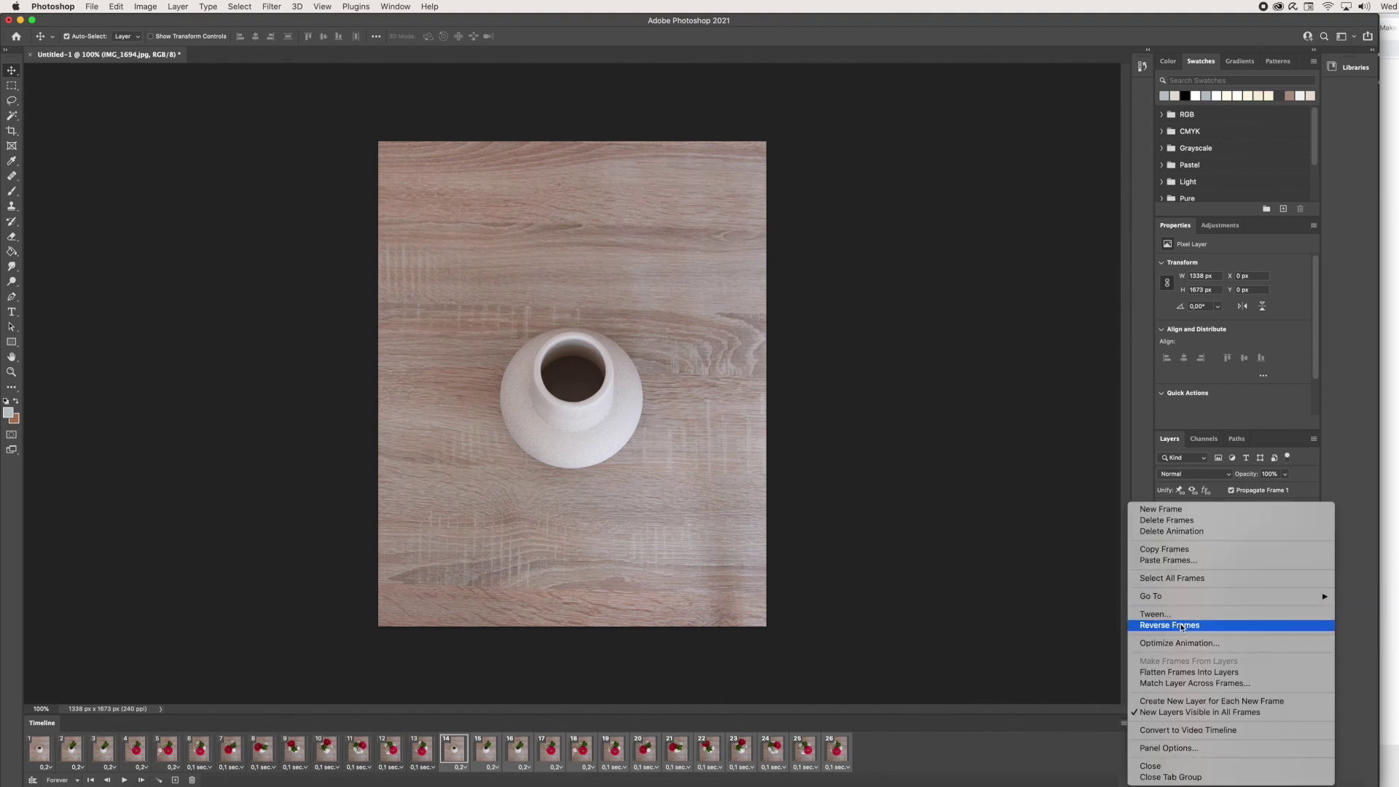
left_click(1181, 623)
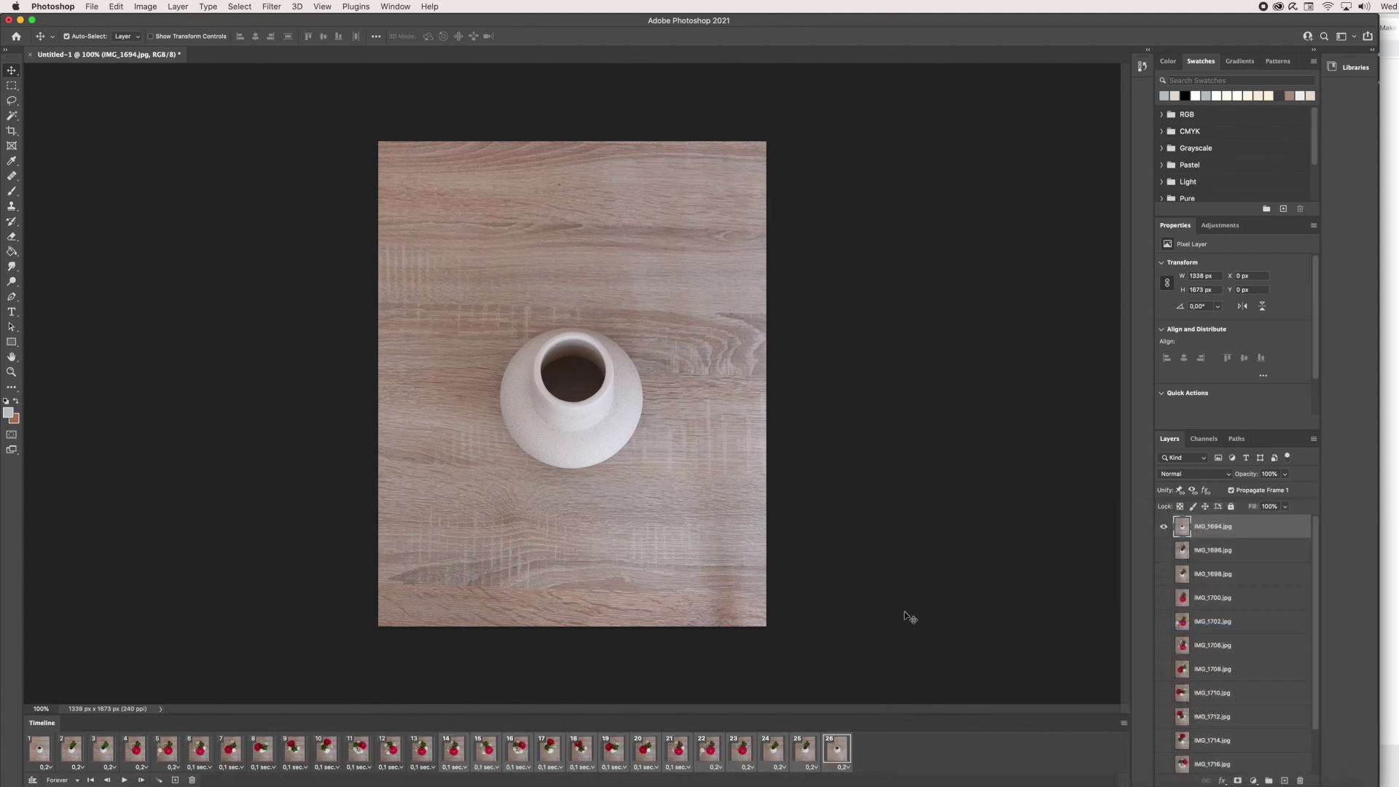
left_click(417, 755)
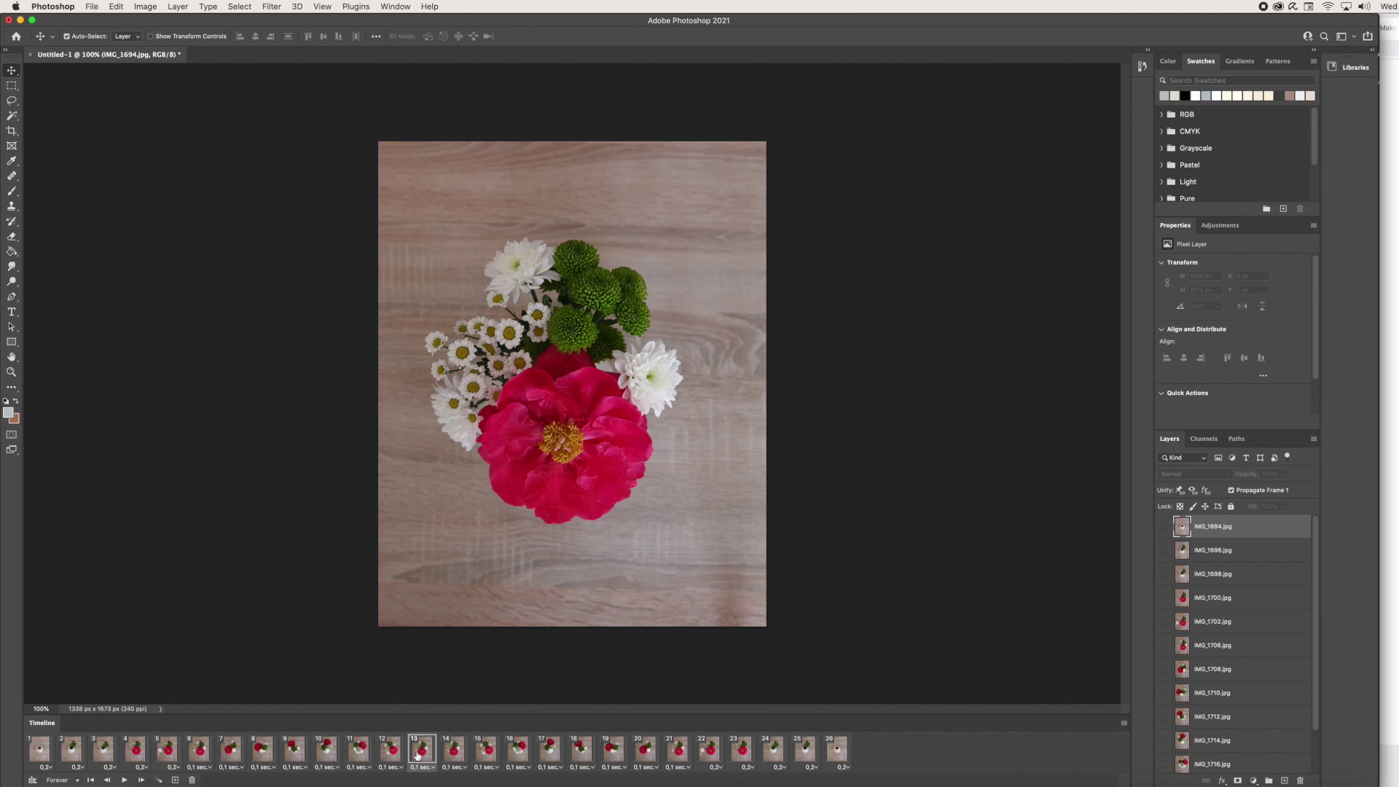
left_click(462, 758)
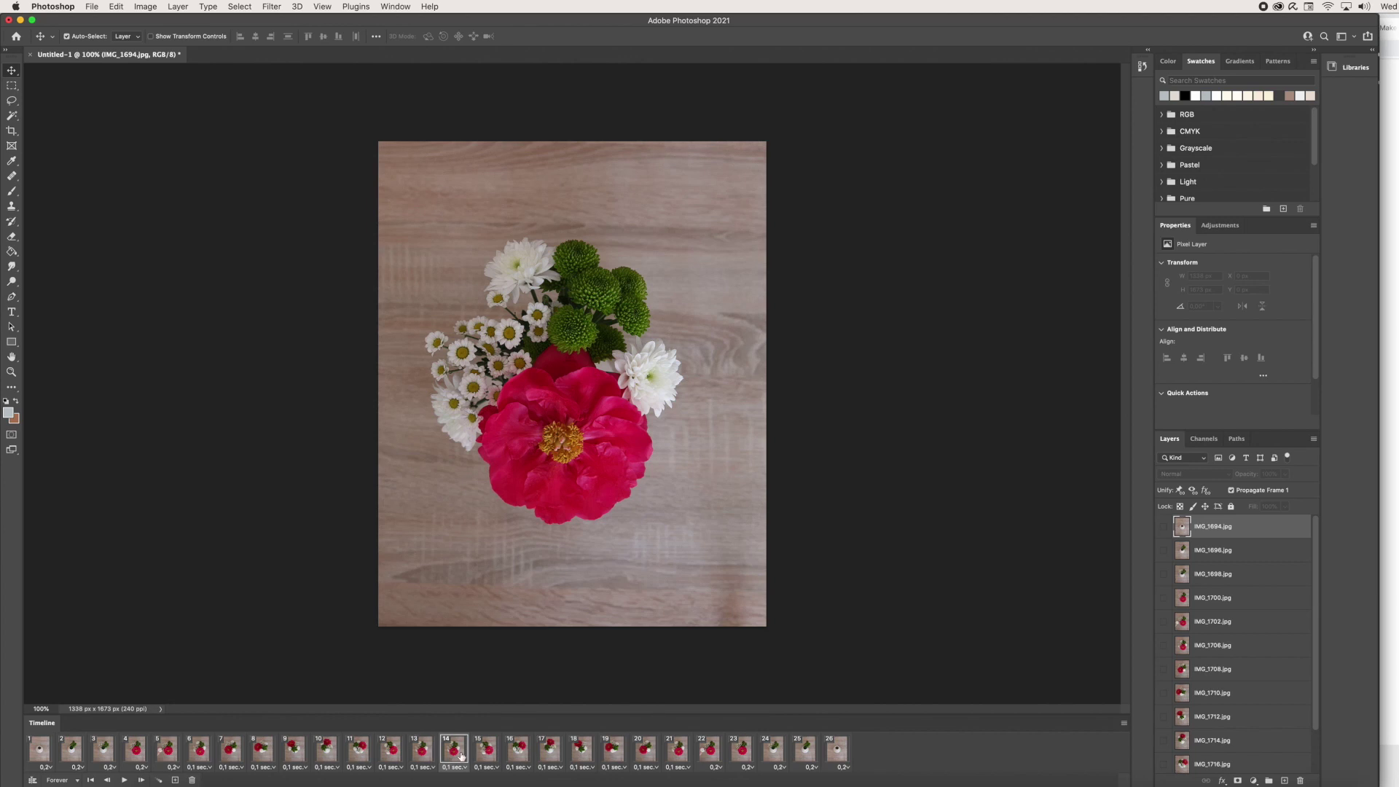
Compare frames 12, 13 and 14 to find the doubled frame.
left_click(422, 756)
left_click(384, 758)
left_click(421, 758)
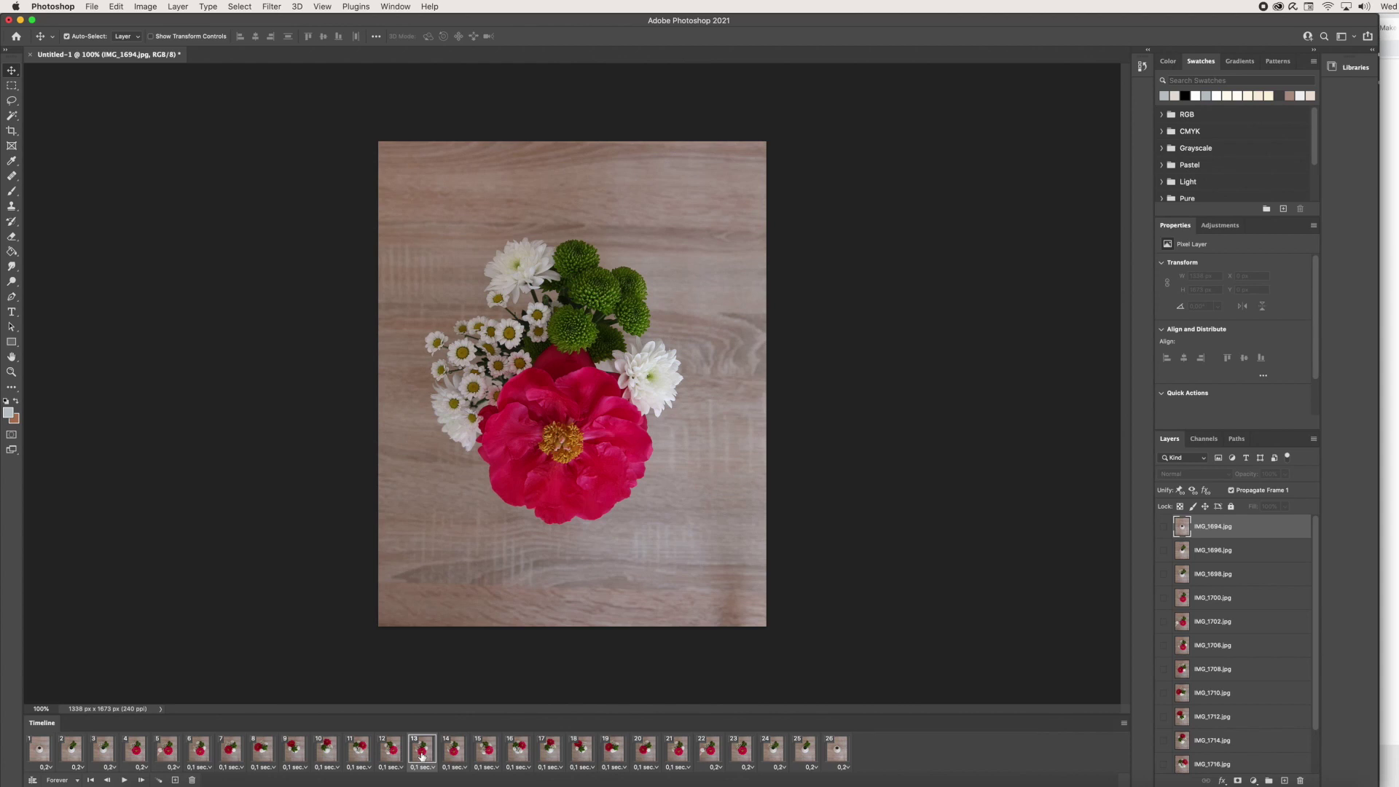
left_click(455, 755)
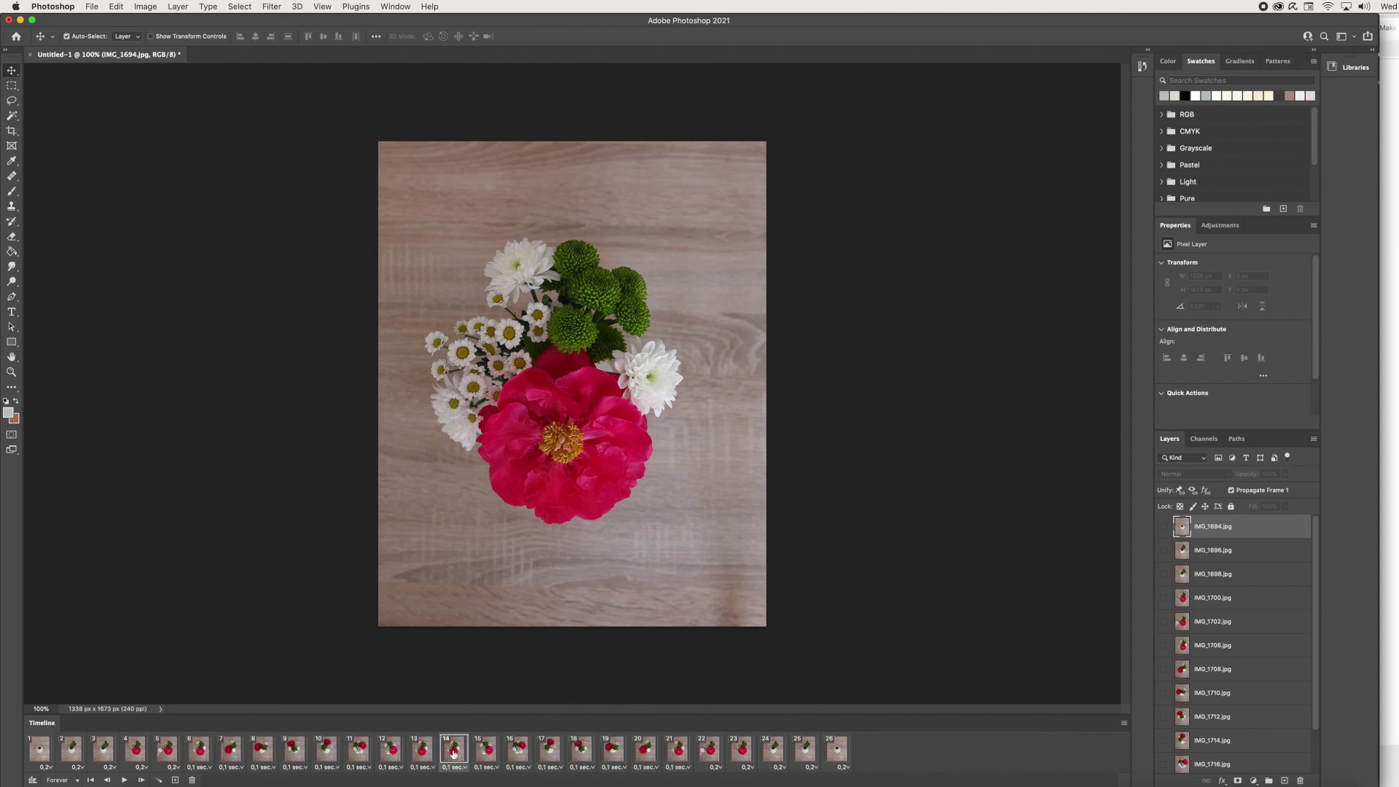
left_click(418, 756)
left_click(384, 757)
left_click(421, 757)
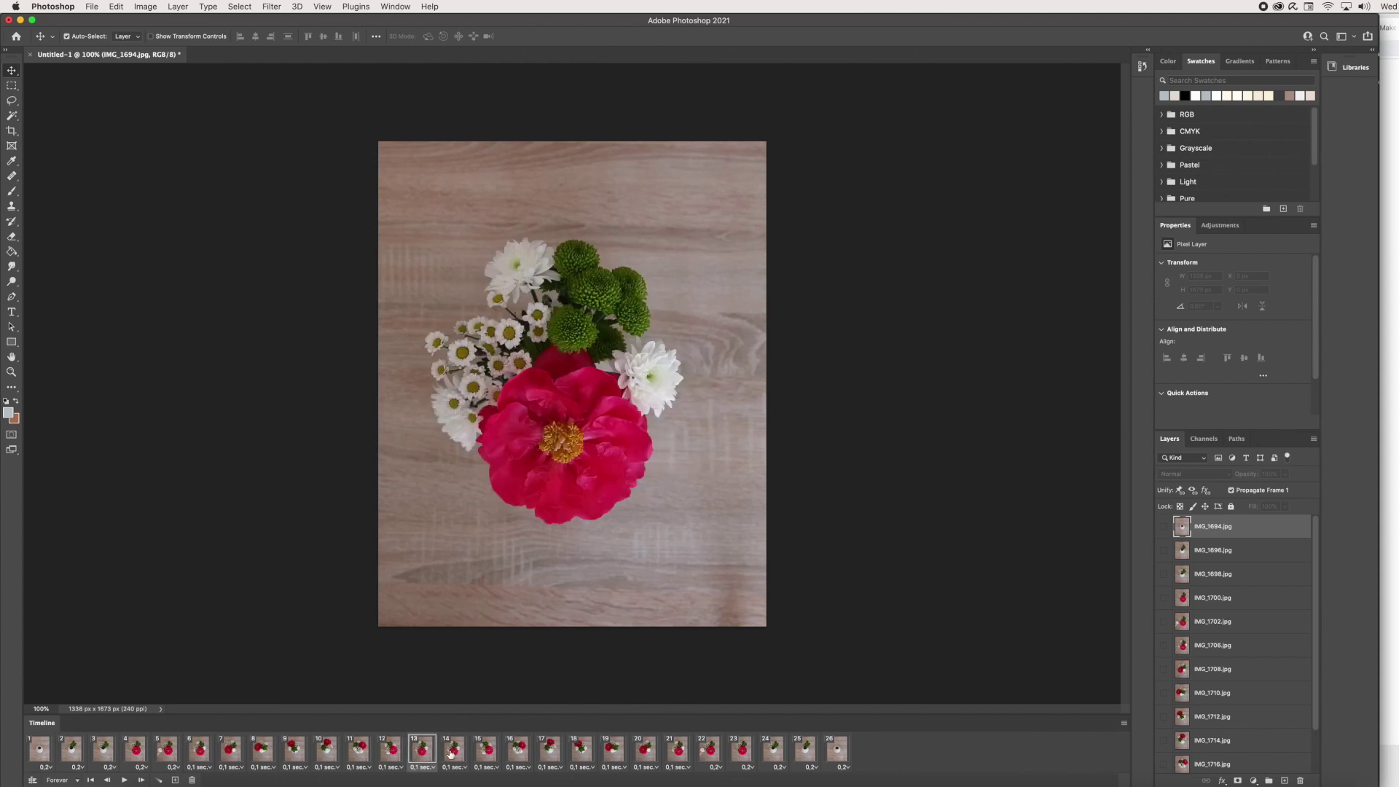
Delete duplicate frame 14, confirming with Yes, and play the 25-frame loop.
left_click(453, 756)
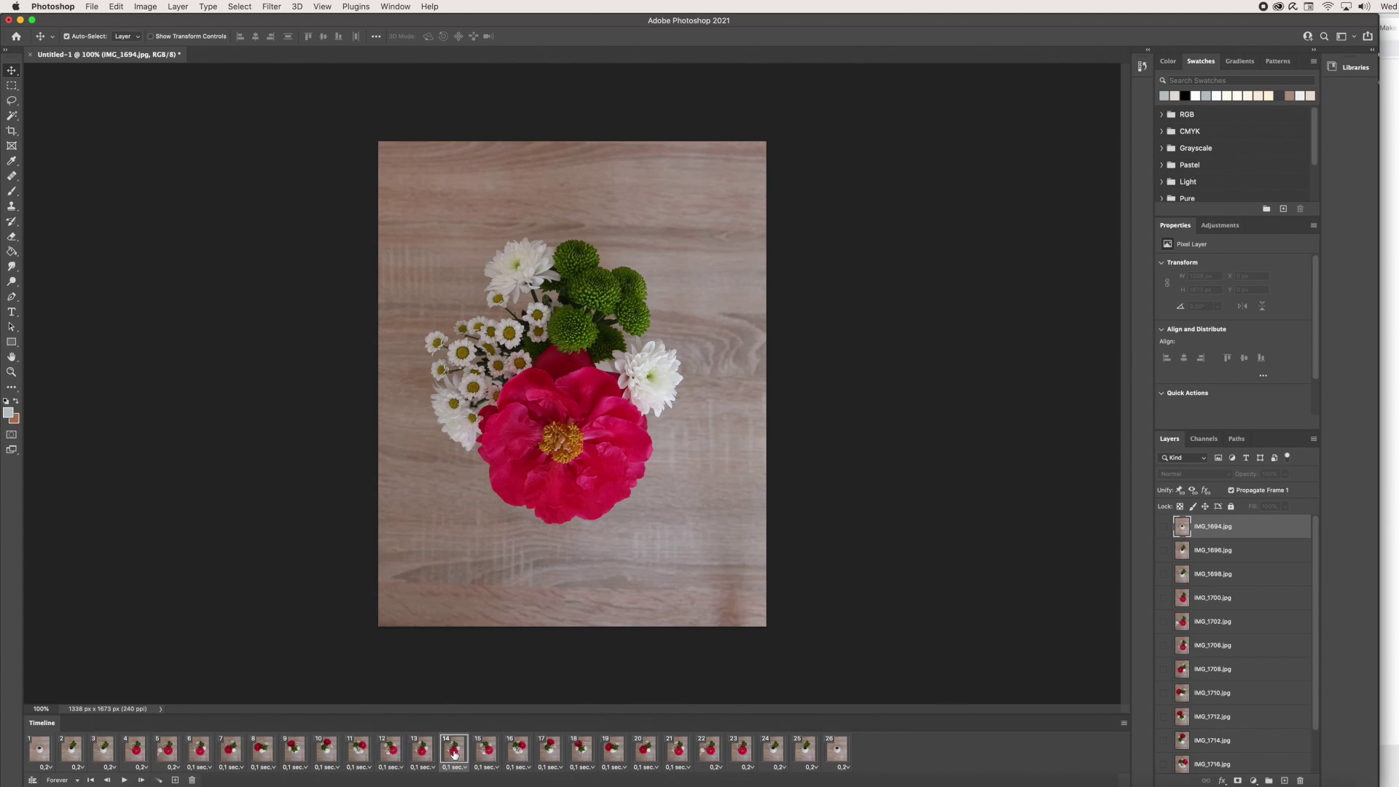
left_click(193, 781)
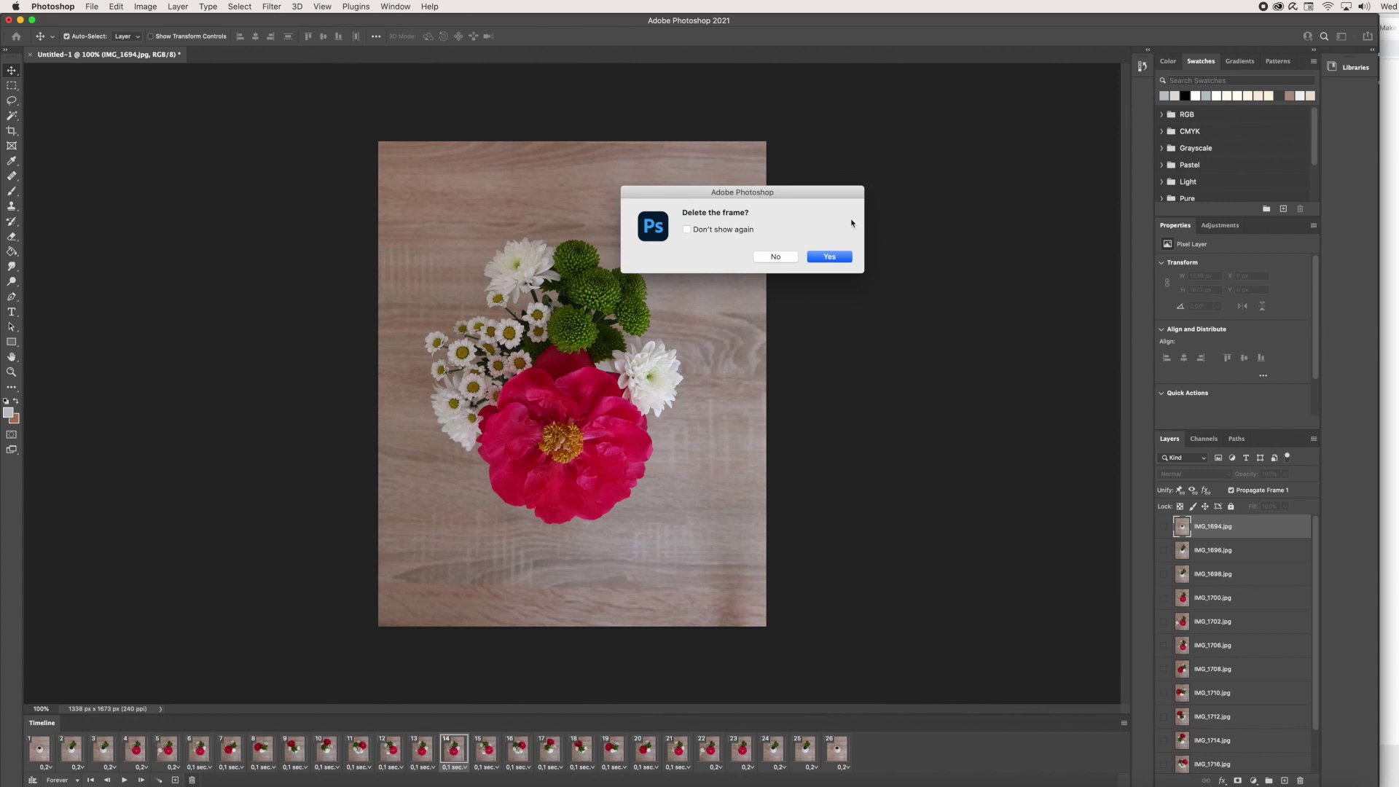
left_click(835, 258)
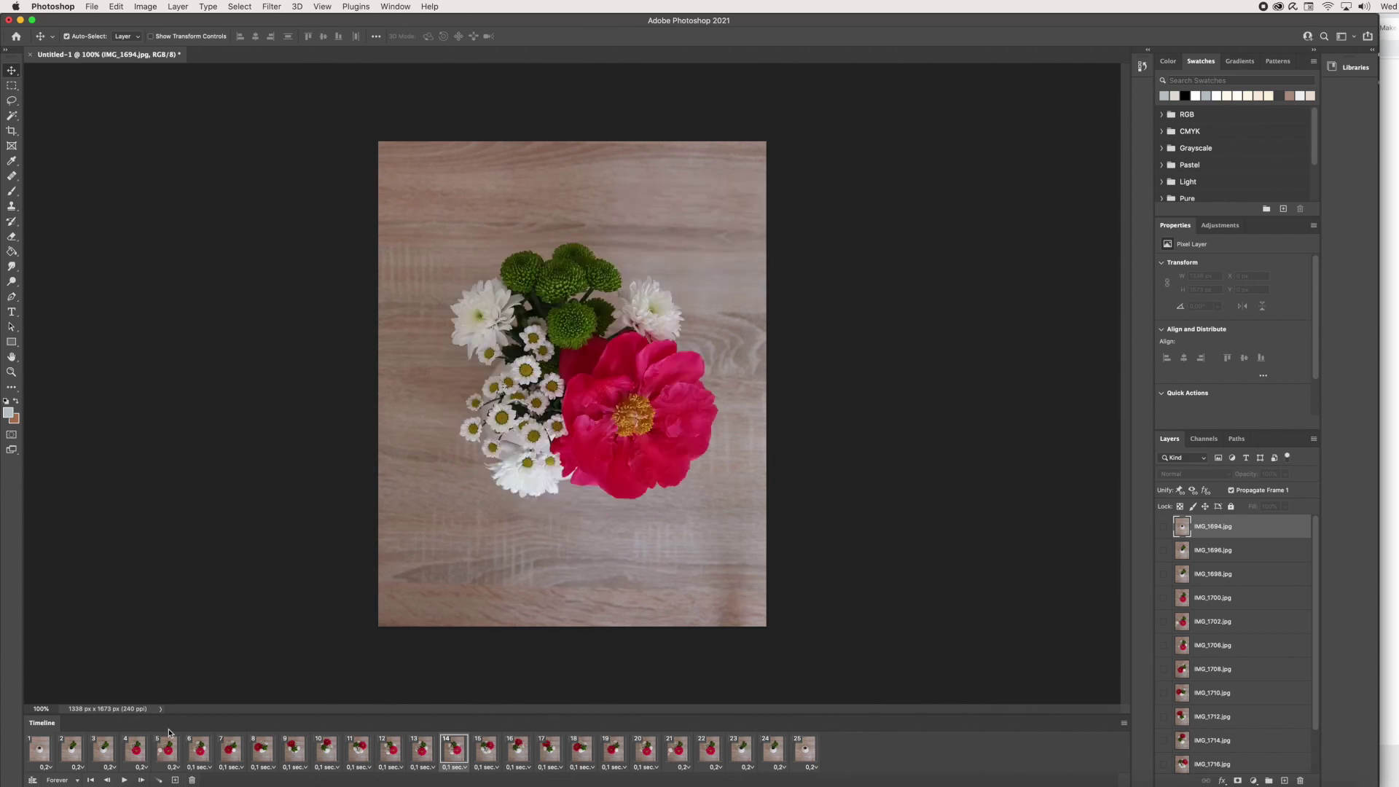
left_click(124, 780)
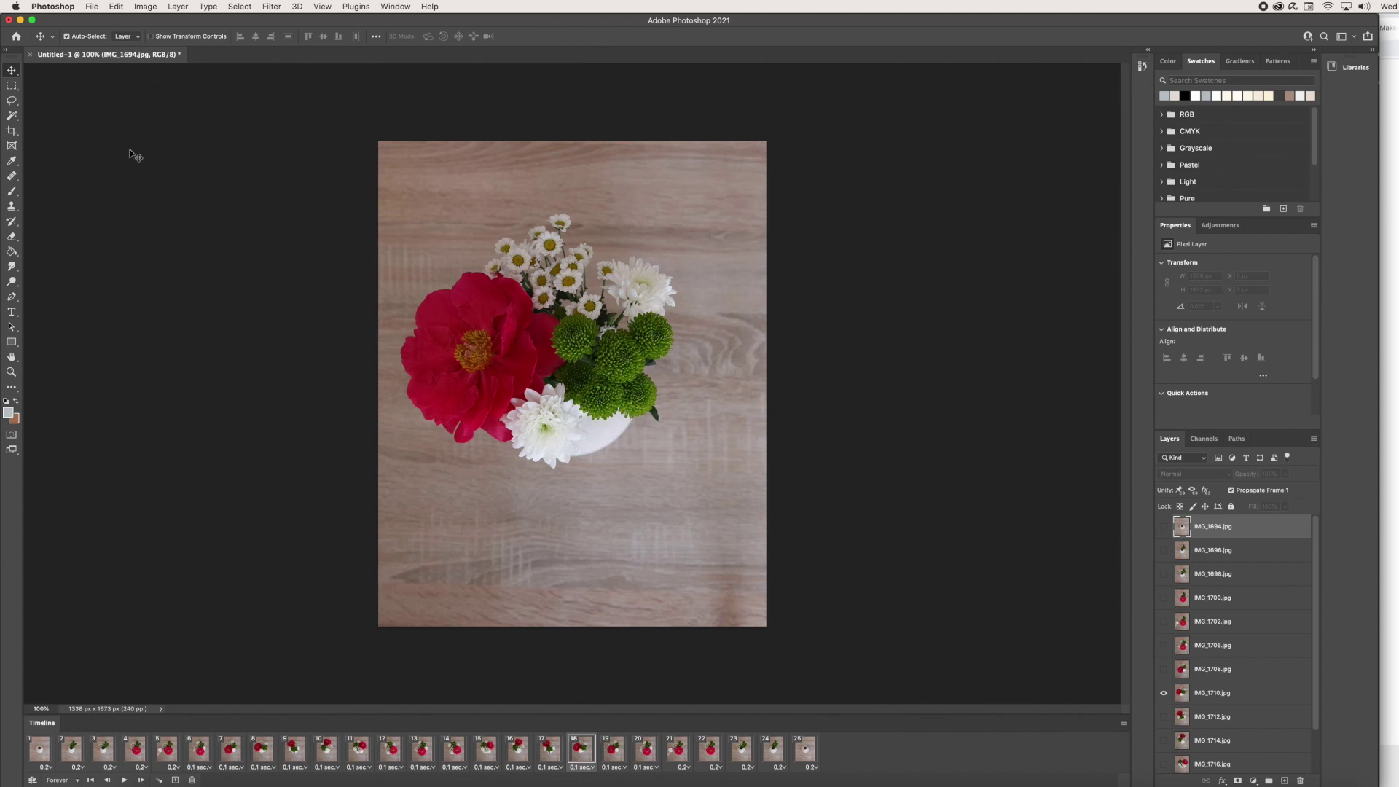
Watch the 25-frame loop play through, then open the File menu.
left_click(91, 7)
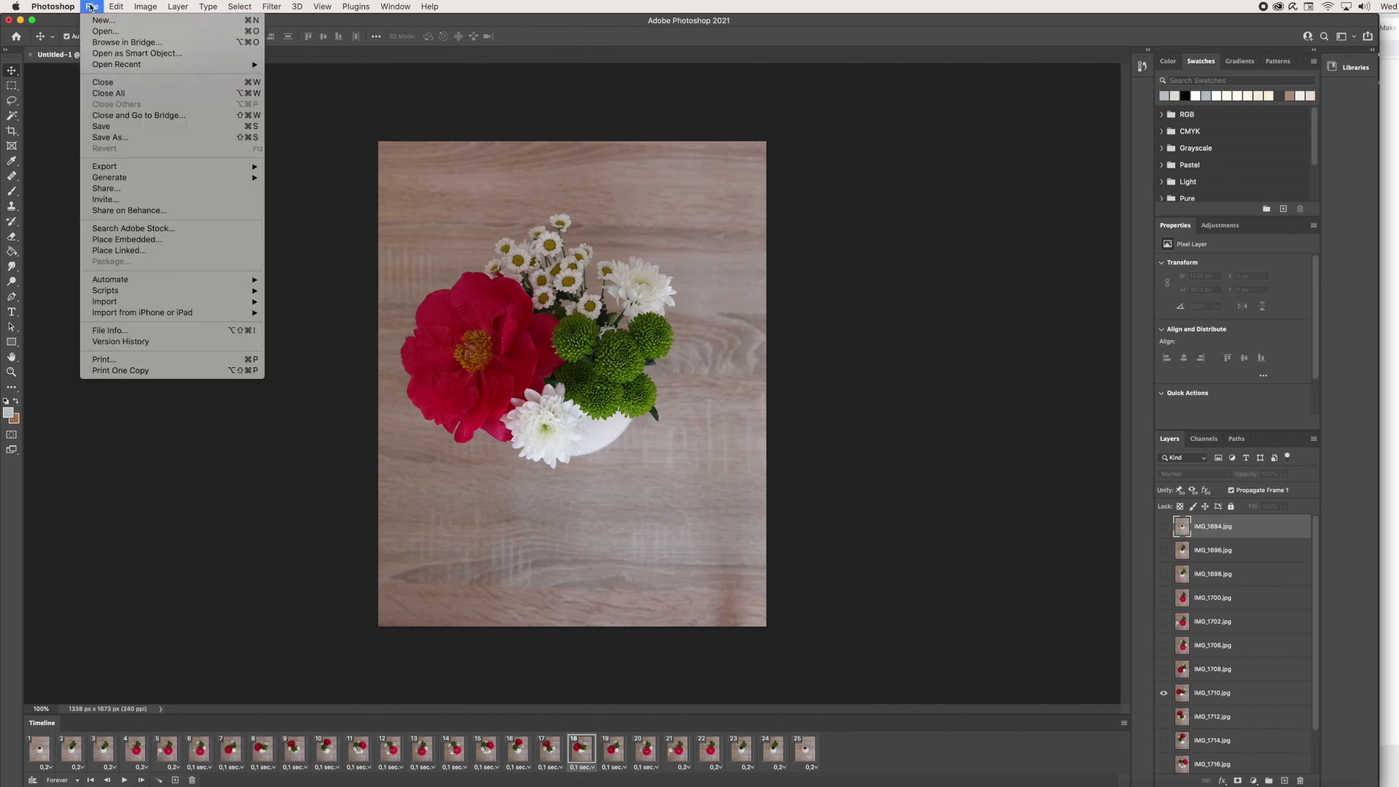
Export via Save for Web (Legacy) as GIF 128 Dithered, 128 colors, looping Forever.
mouse_move(119, 169)
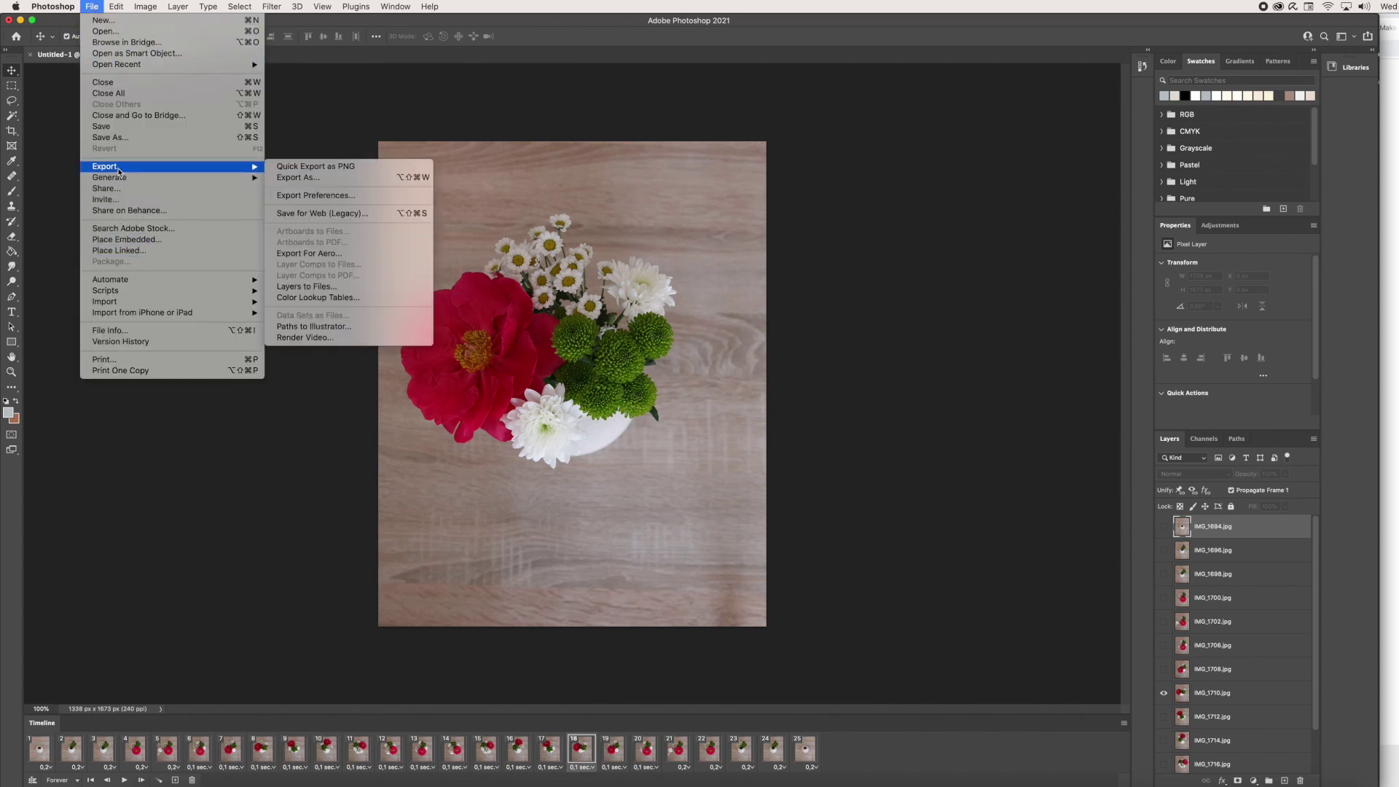
left_click(307, 213)
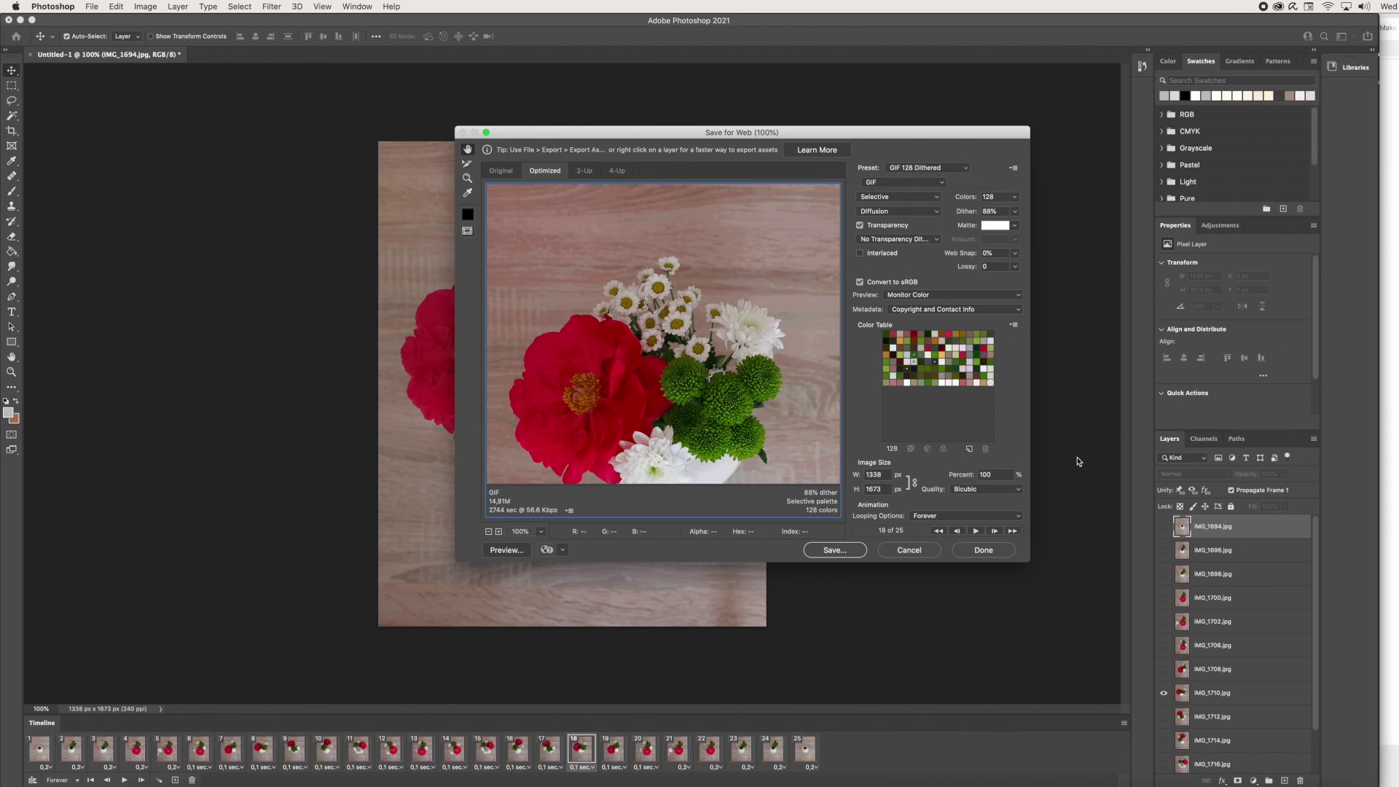
left_click(997, 554)
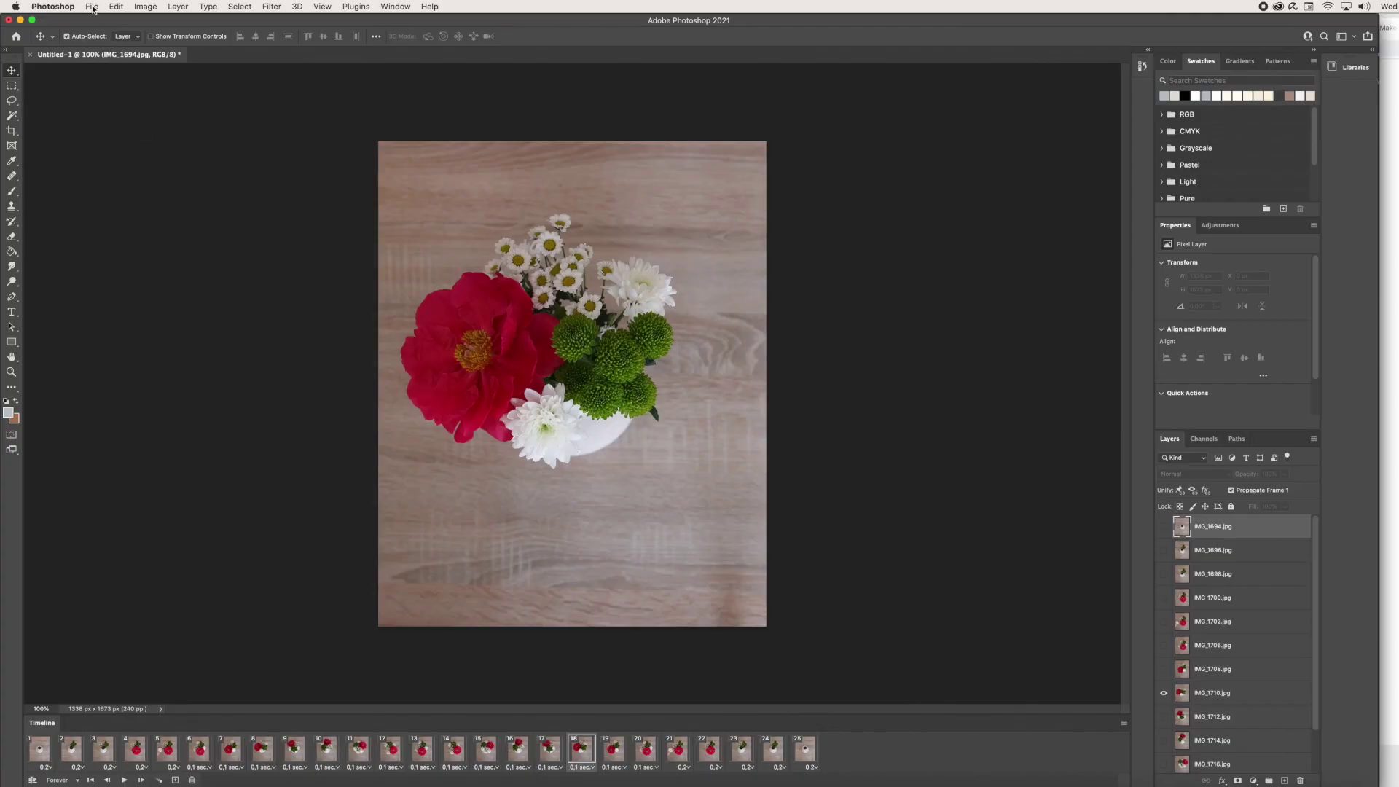
Render the animation as flowersig.mp4 using H.264 High Quality at 1338 × 1673, 30 fps.
left_click(92, 7)
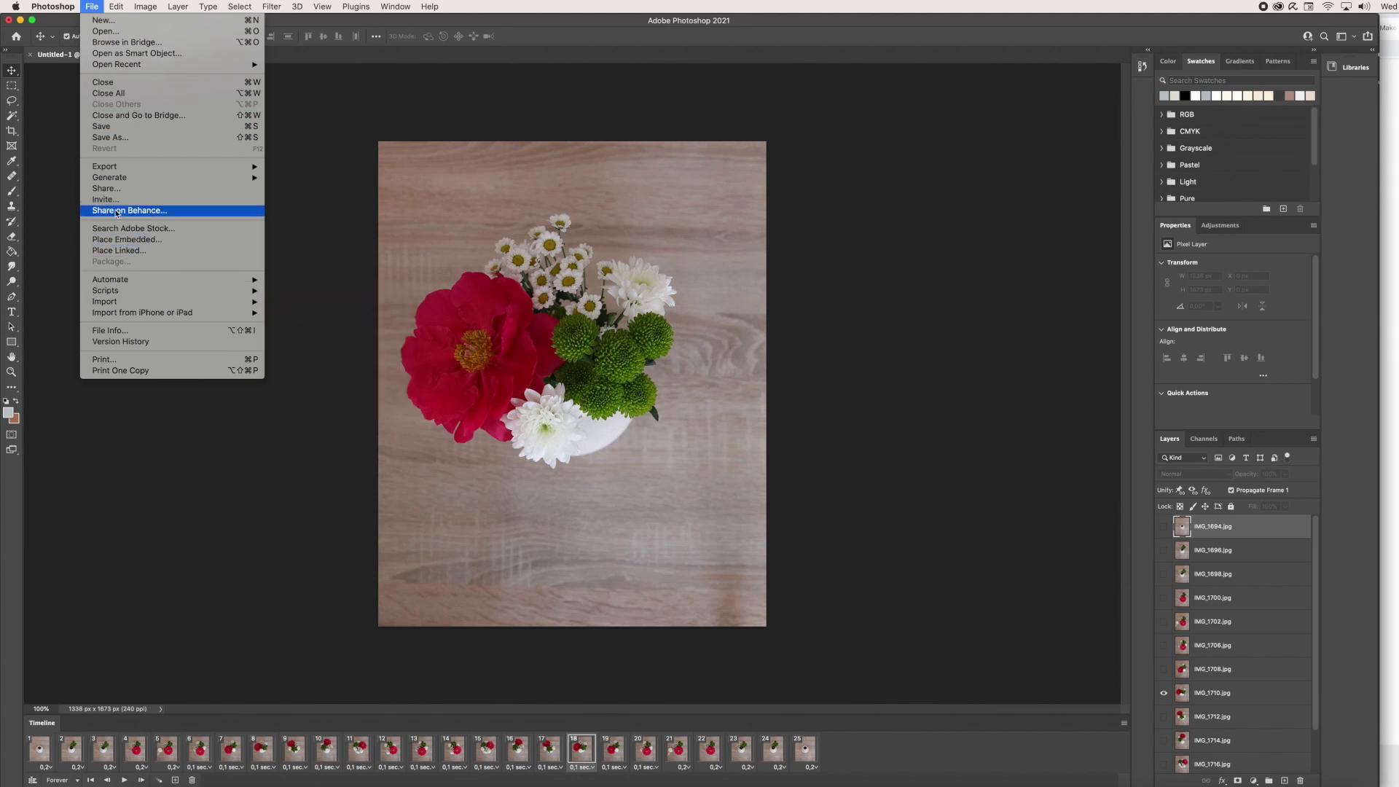
mouse_move(222, 175)
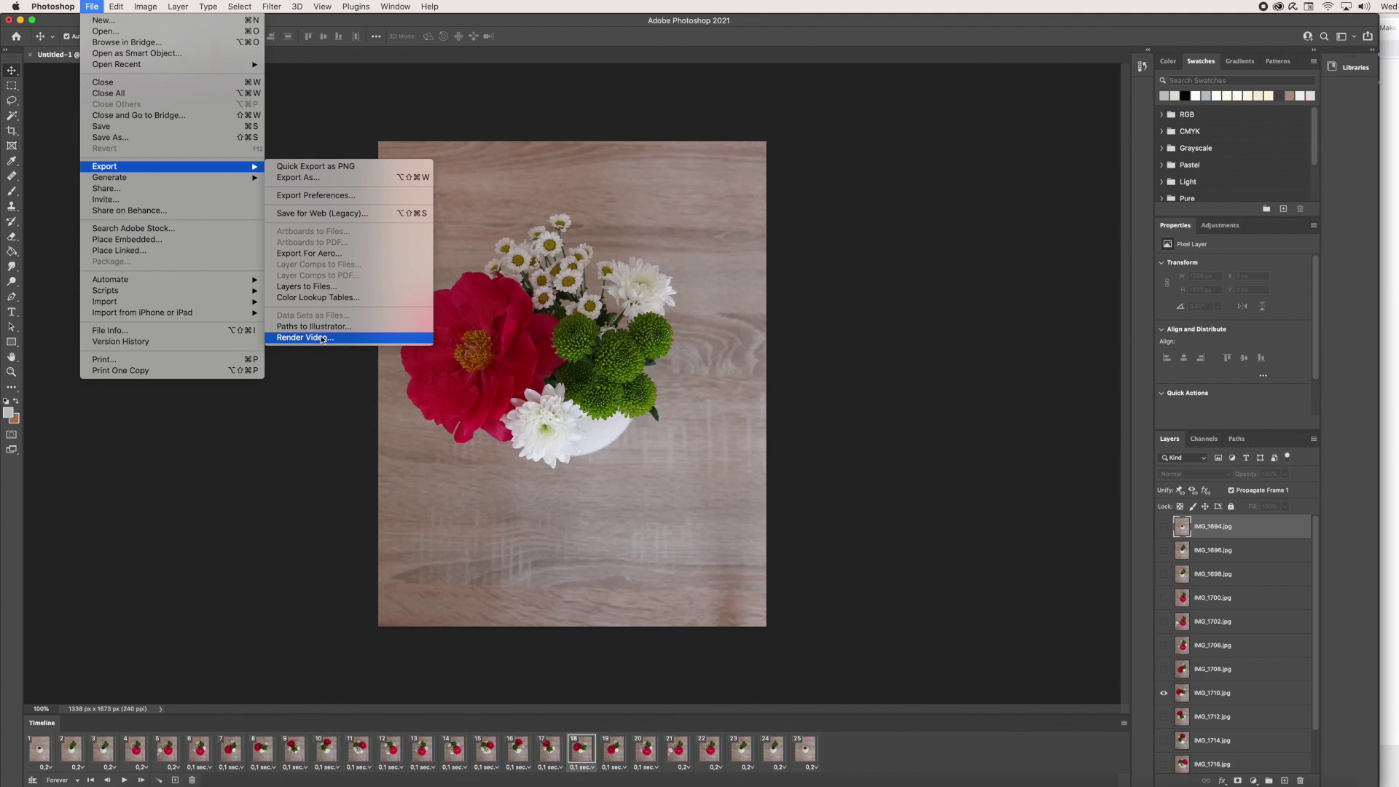
left_click(322, 340)
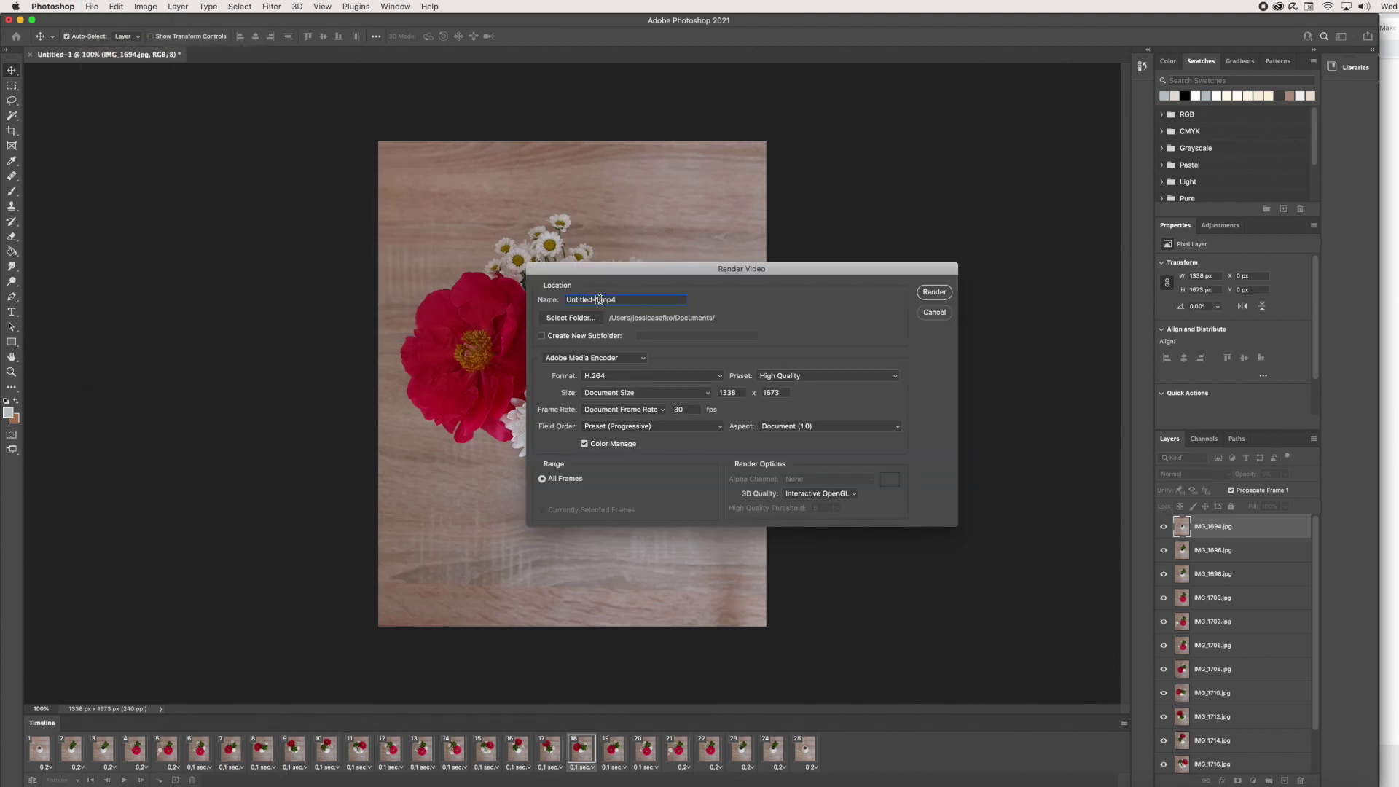
left_click_drag(597, 300, 551, 298)
type("g")
type("lower")
type("sig")
left_click(932, 292)
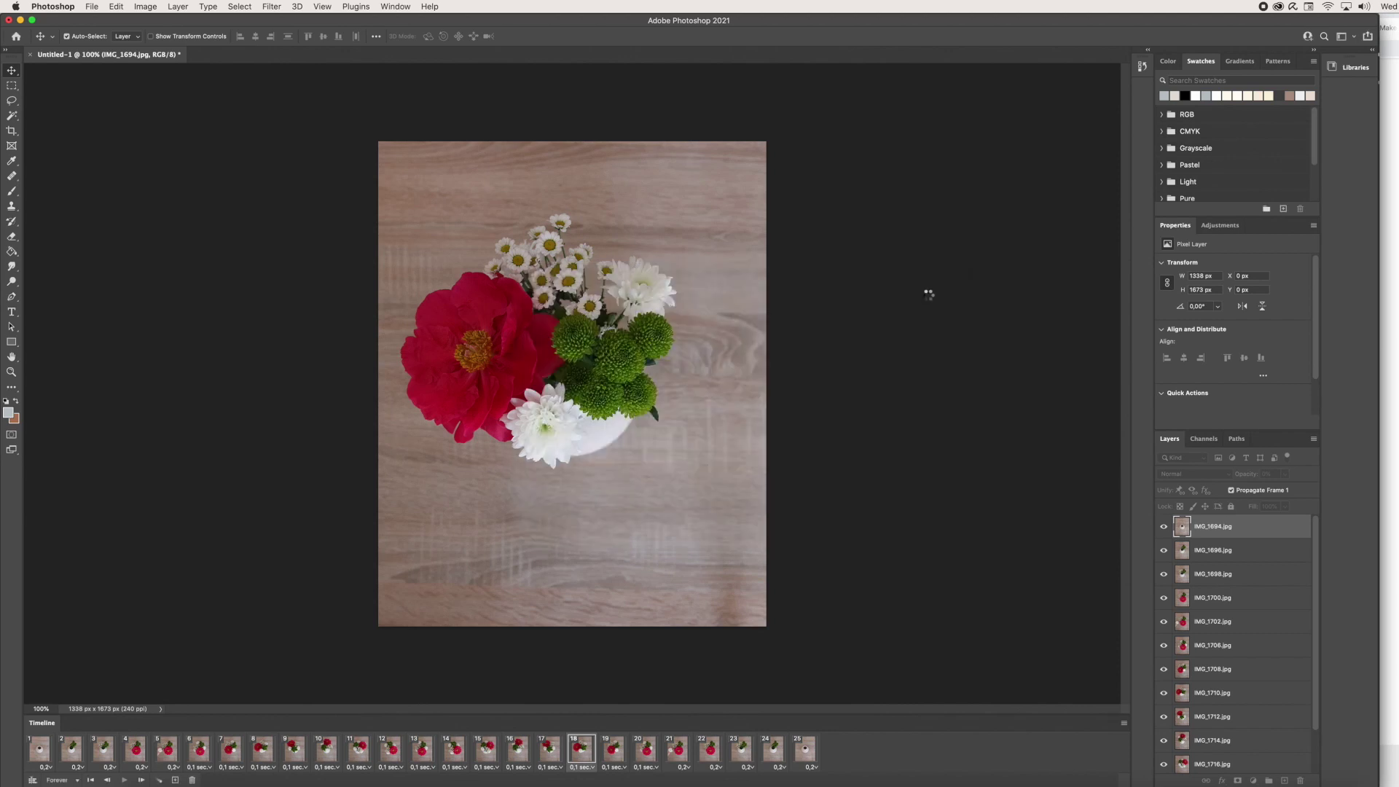